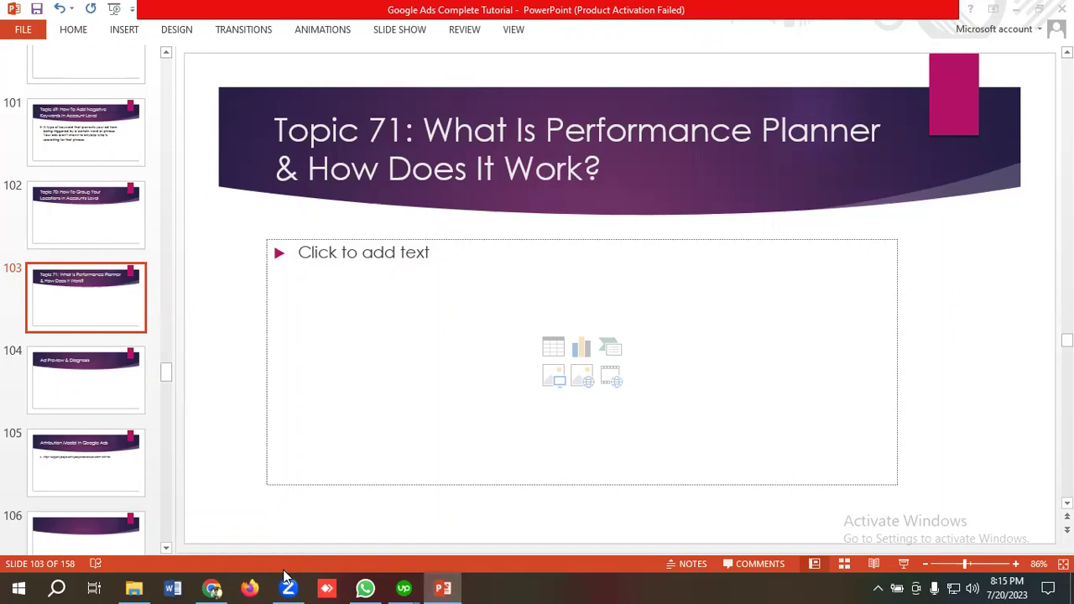
Step: In Chrome, read the About Performance Planner help article's introduction and Benefits sections
click(213, 588)
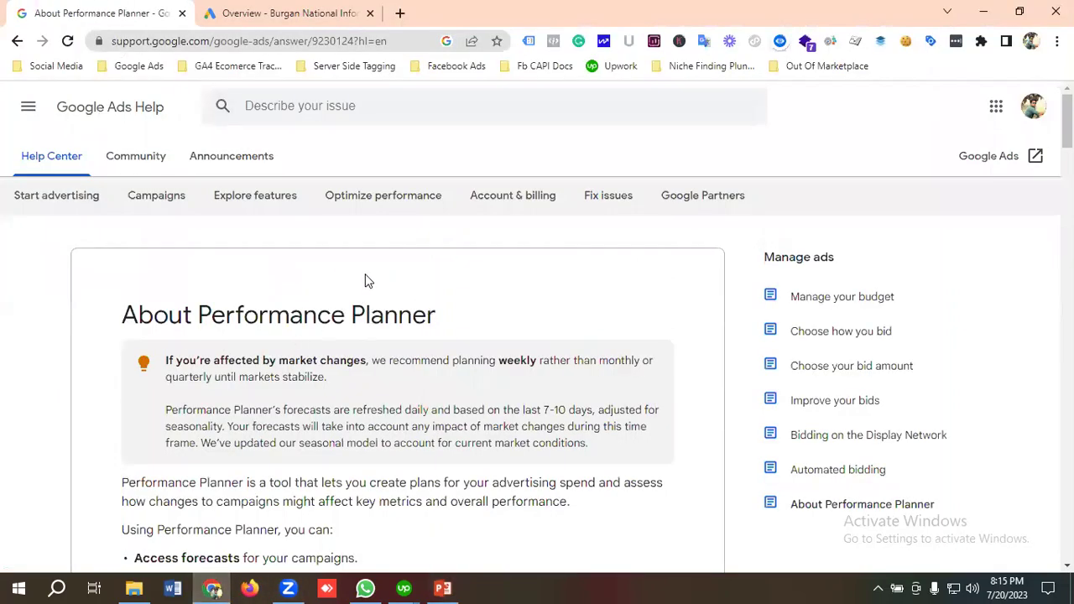
scroll(352, 294, down, 1)
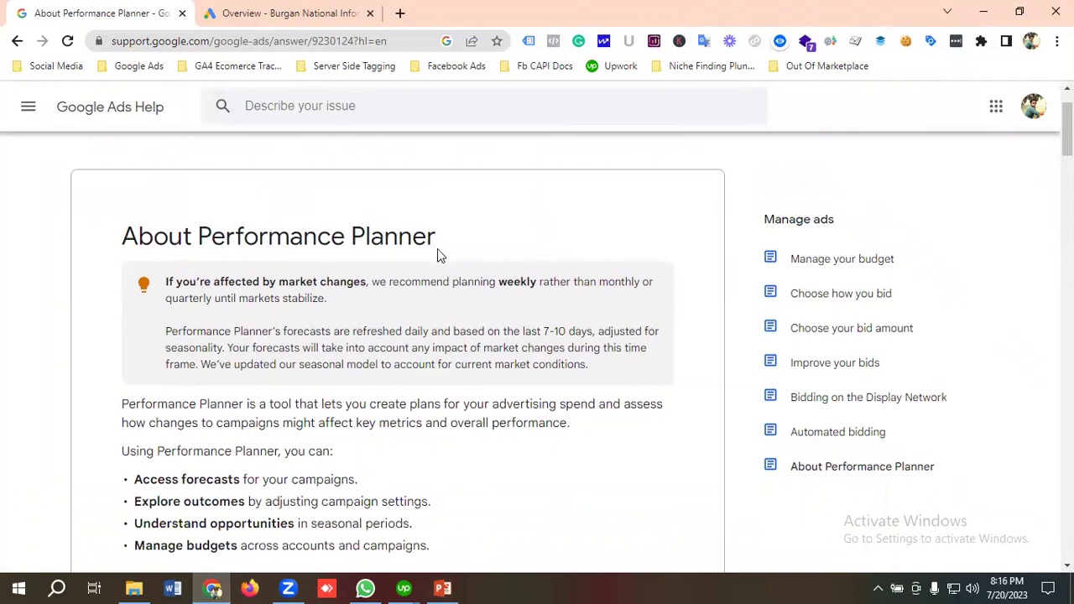
scroll(246, 294, down, 2)
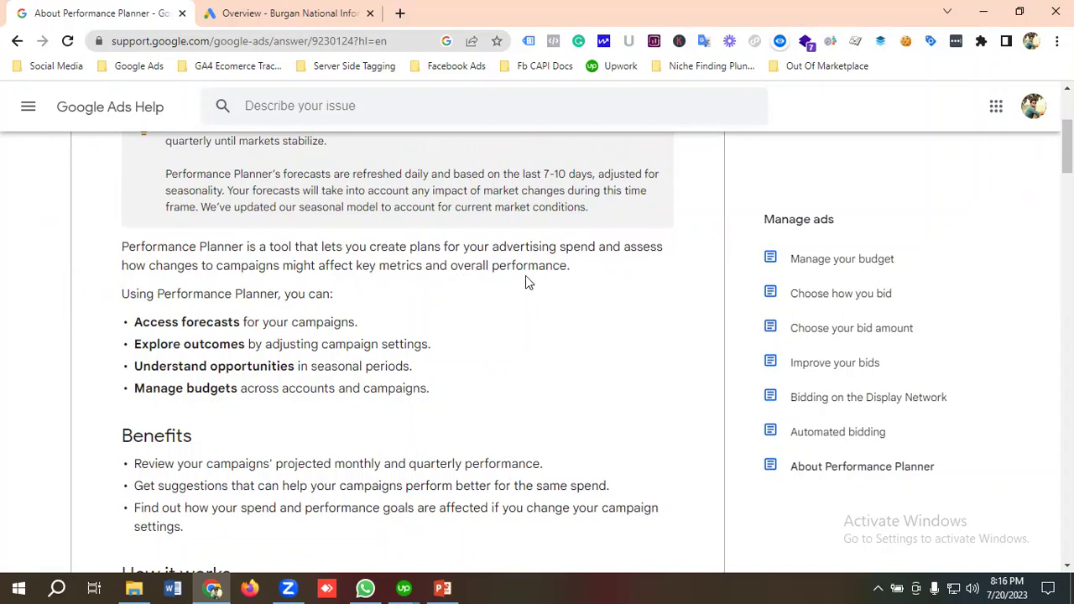
scroll(468, 283, down, 1)
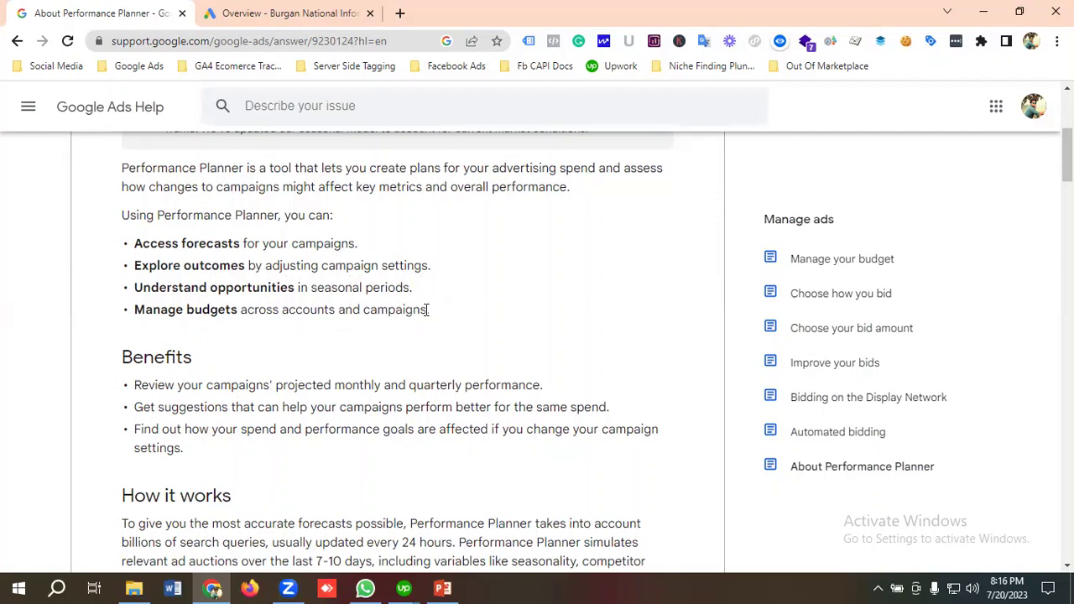
scroll(427, 309, down, 2)
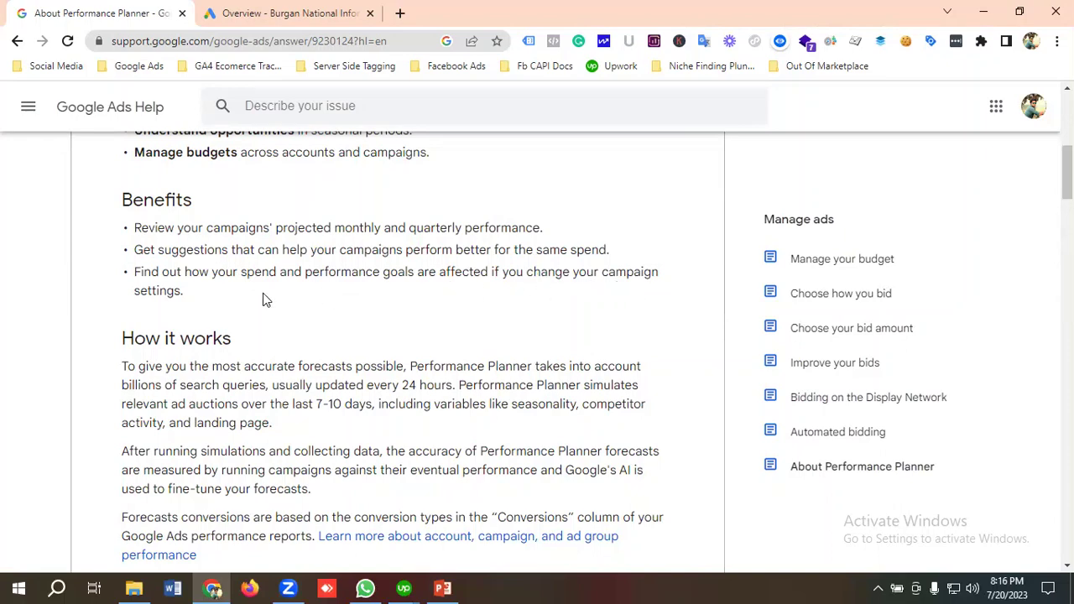
Step: Read How it works, on simulated auctions and 24-hour forecast updates, until the Requirements heading appears
scroll(208, 298, down, 1)
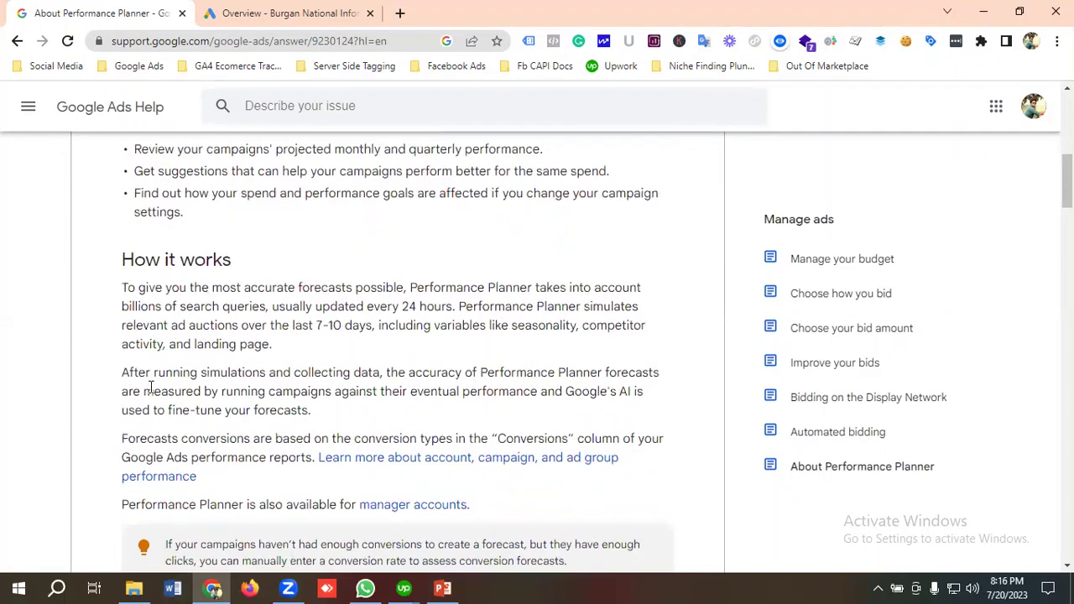
scroll(277, 309, down, 1)
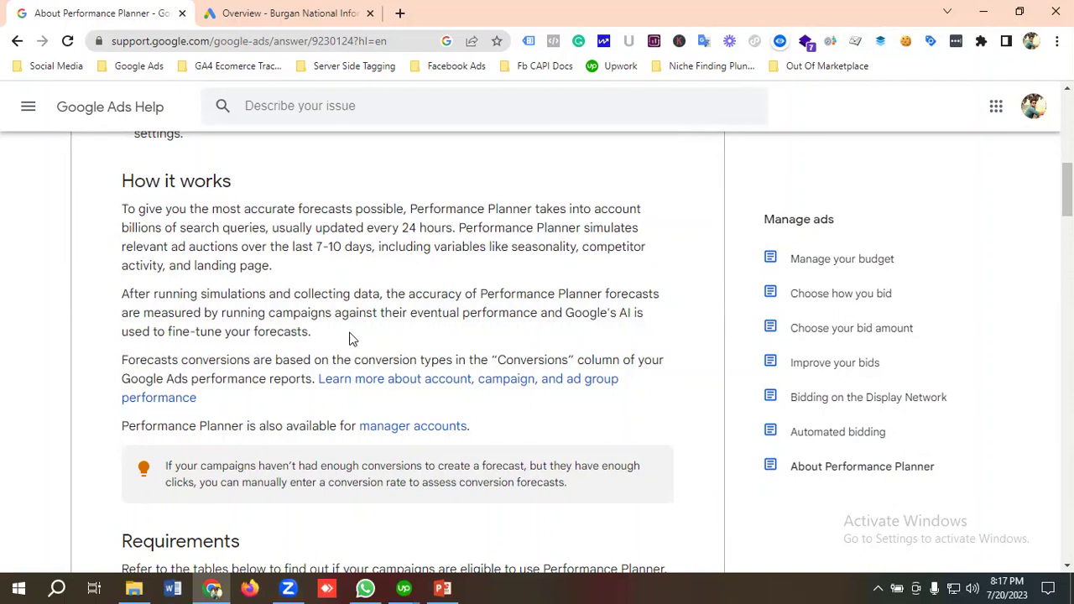
scroll(187, 259, down, 1)
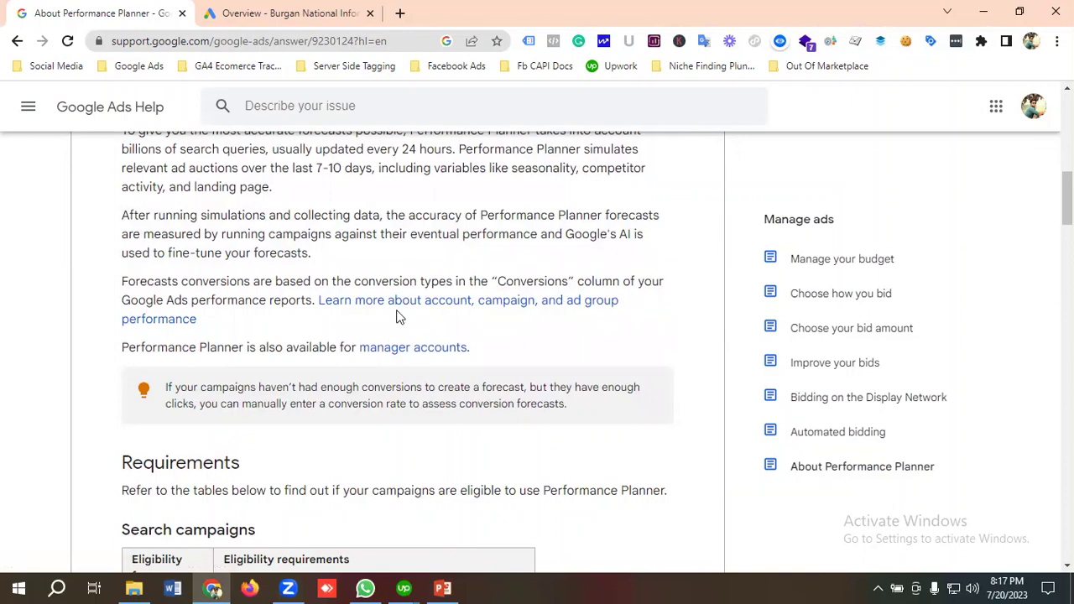
Step: Skim the Shopping, Display, Discovery, App, Local, Video and Performance Max eligibility tables
scroll(314, 315, down, 2)
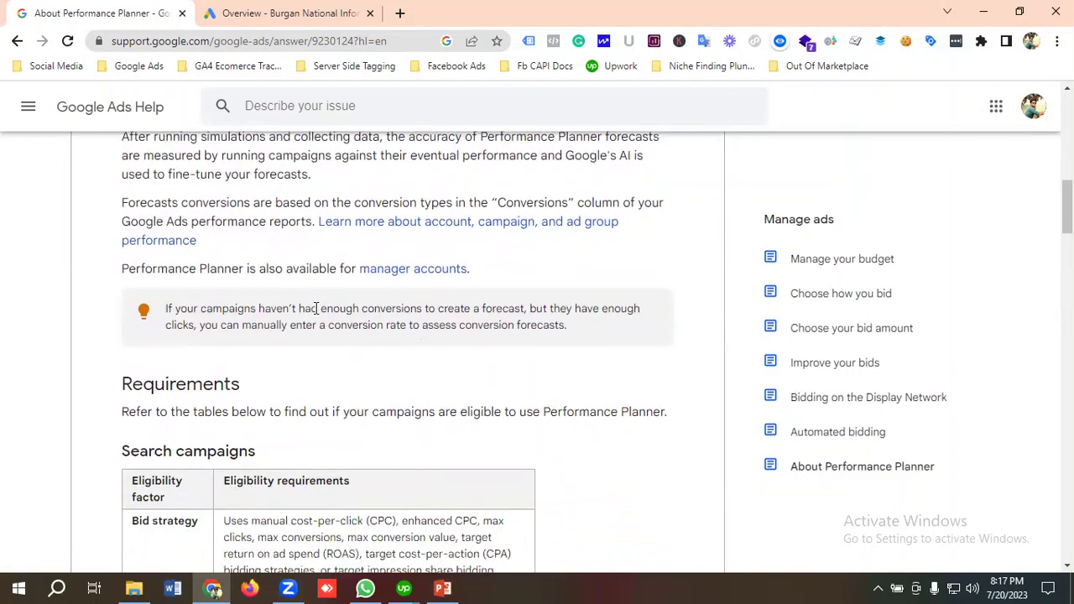
scroll(201, 301, down, 1)
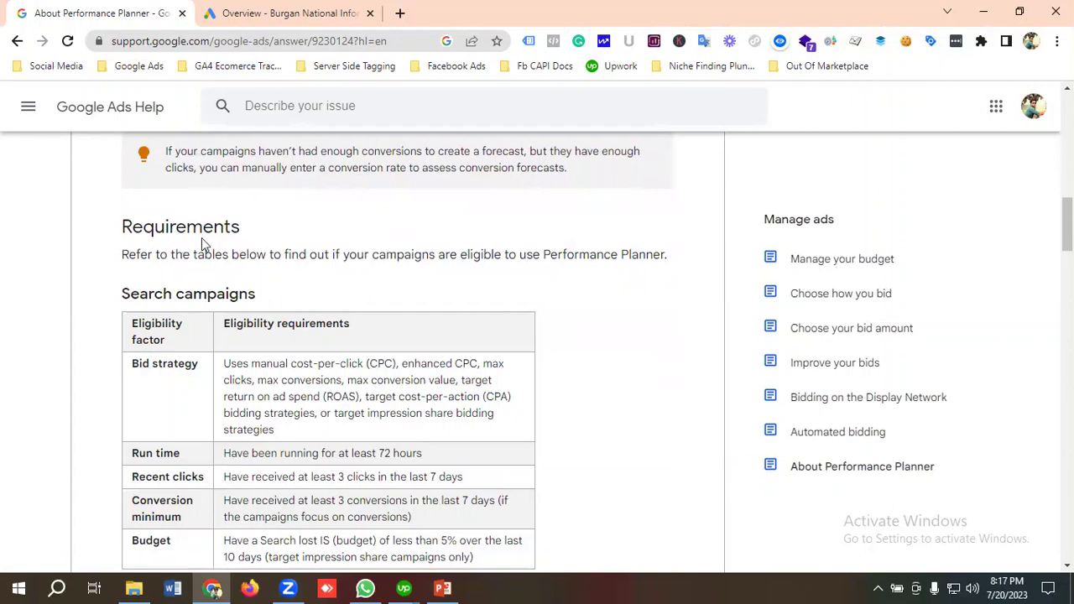
scroll(249, 253, down, 1)
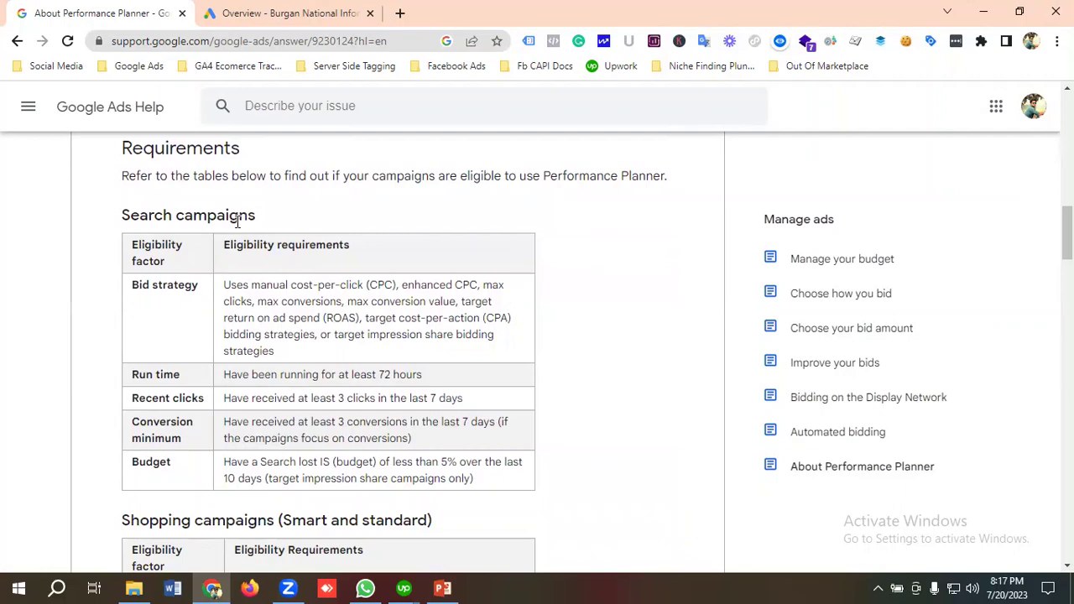
scroll(239, 222, down, 1)
scroll(279, 280, down, 2)
scroll(279, 280, down, 6)
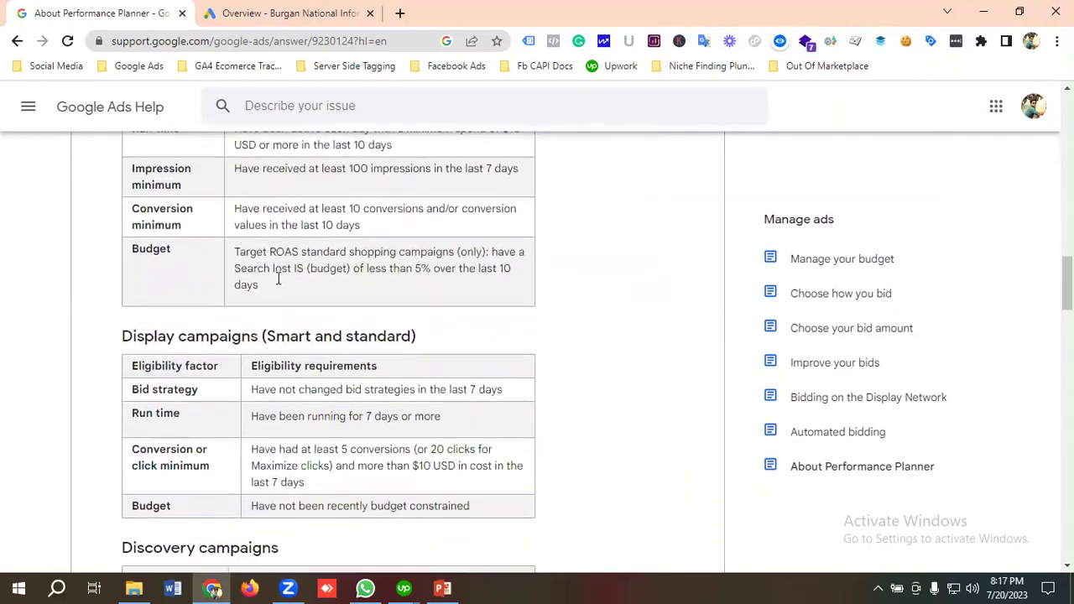
scroll(281, 324, down, 7)
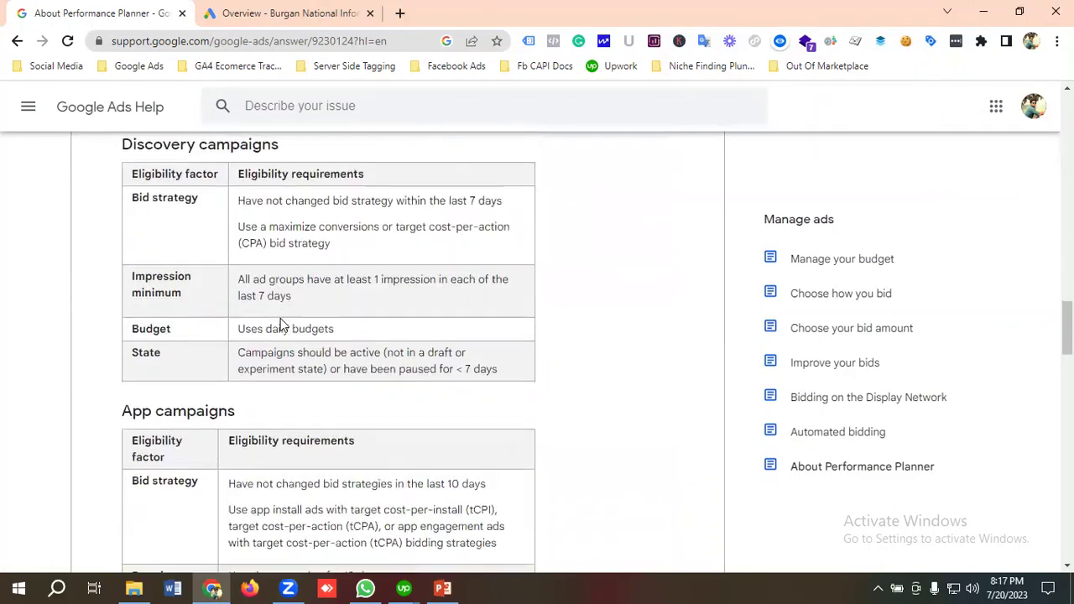
scroll(249, 298, down, 8)
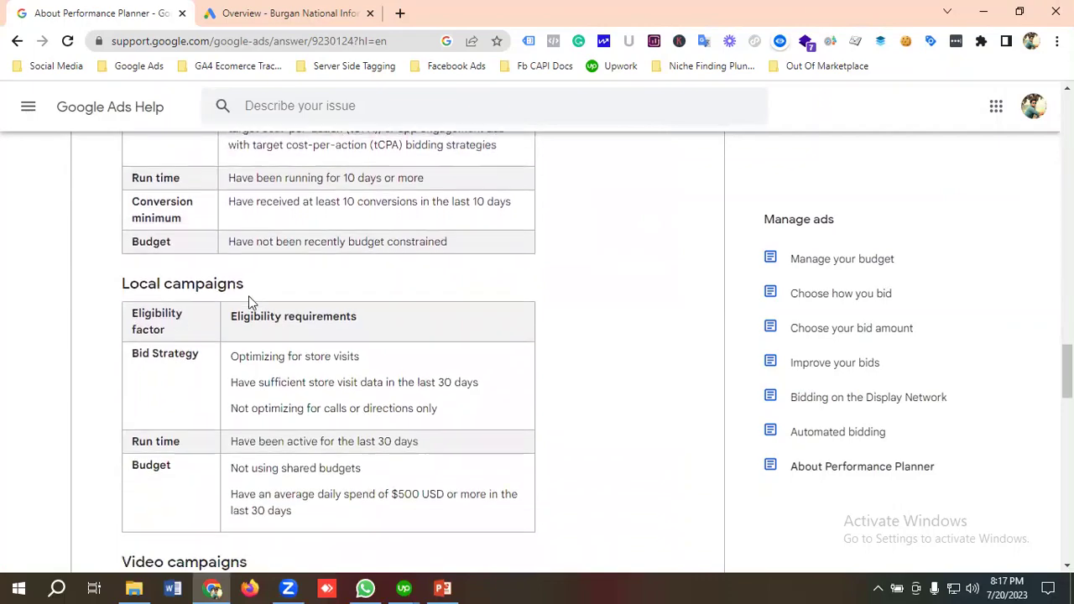
scroll(266, 289, down, 1)
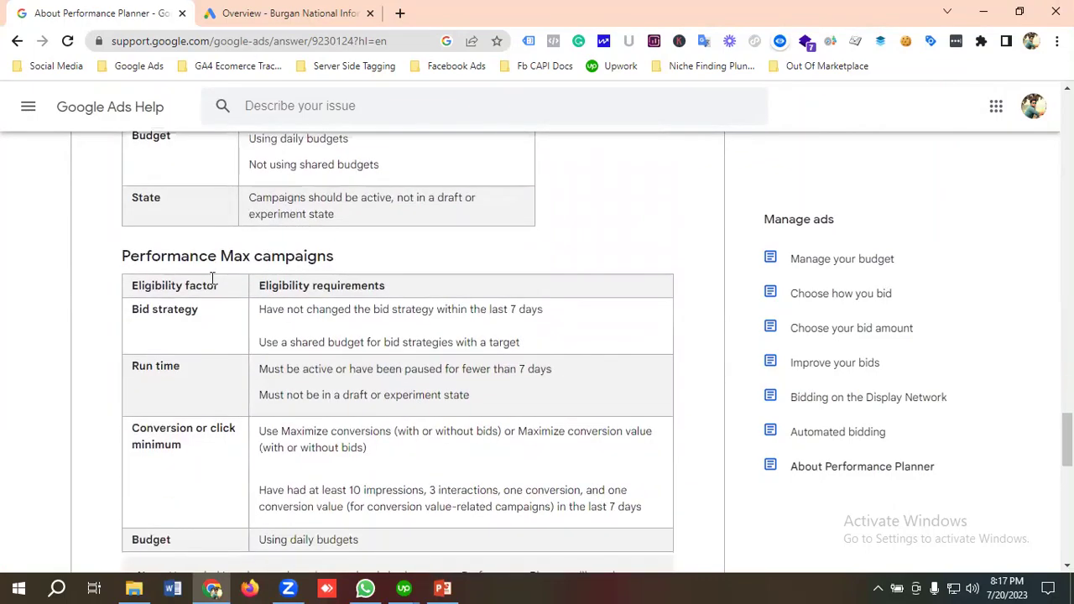
scroll(240, 305, down, 3)
Step: Return to the Search campaigns requirements, such as 72 hours' run time
scroll(242, 307, up, 3)
scroll(241, 307, up, 20)
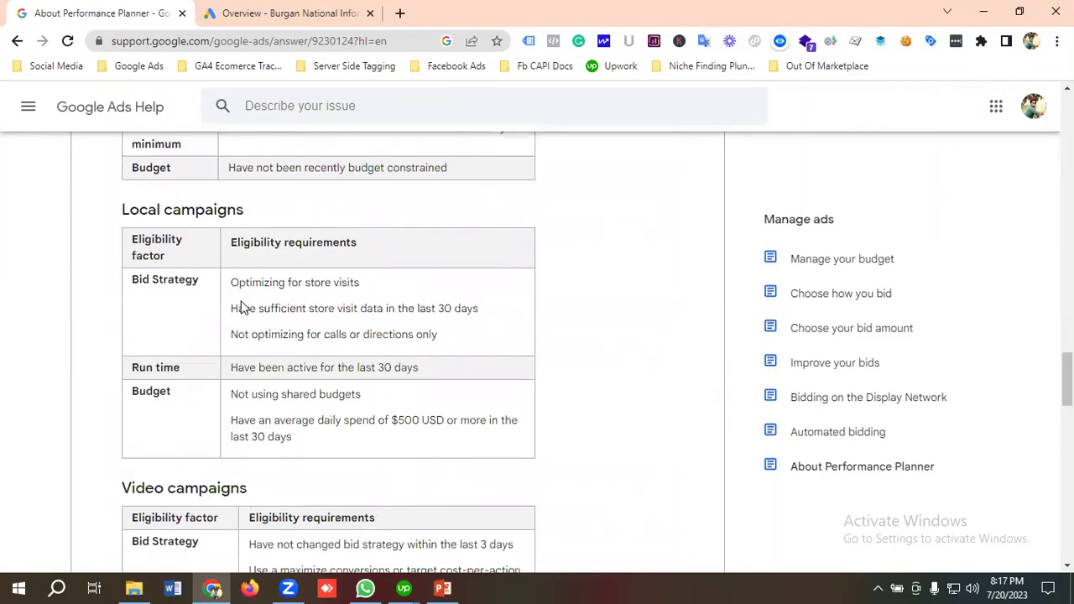
scroll(241, 307, up, 2)
scroll(240, 305, down, 3)
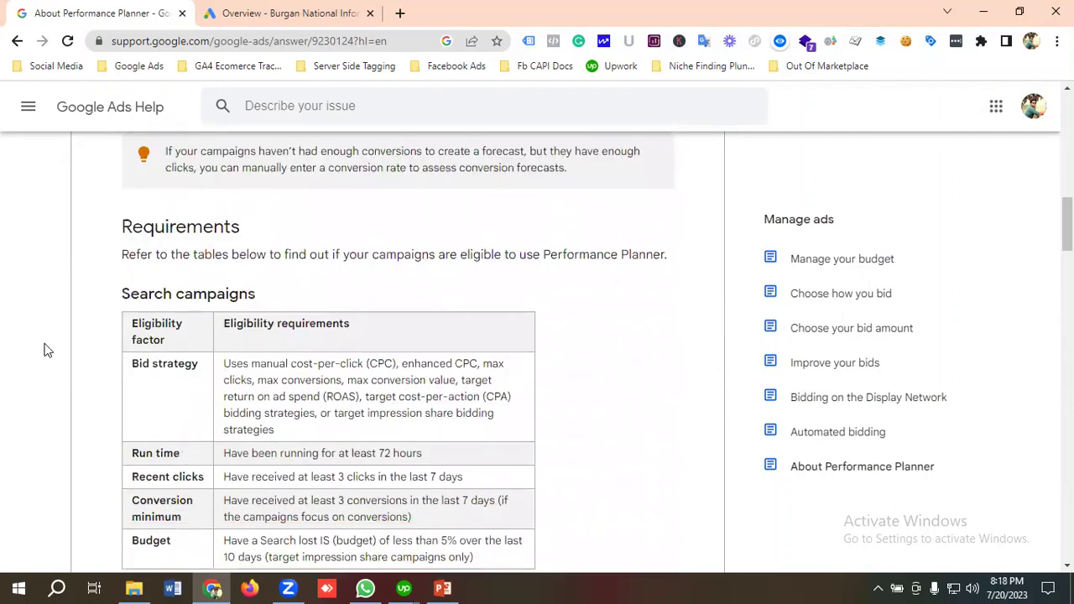
scroll(240, 341, down, 1)
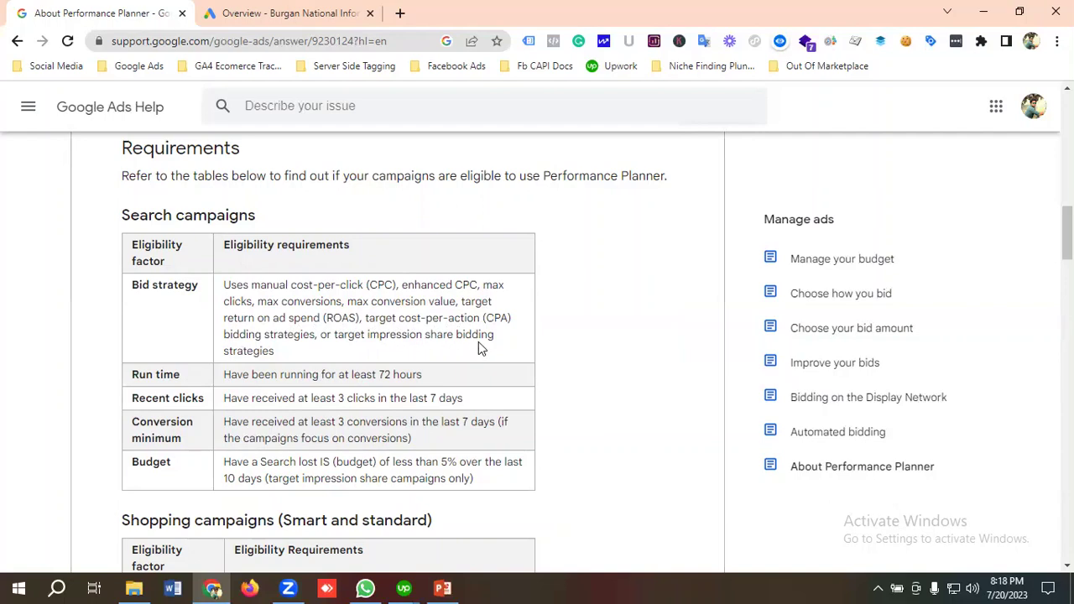
drag(281, 354, 229, 287)
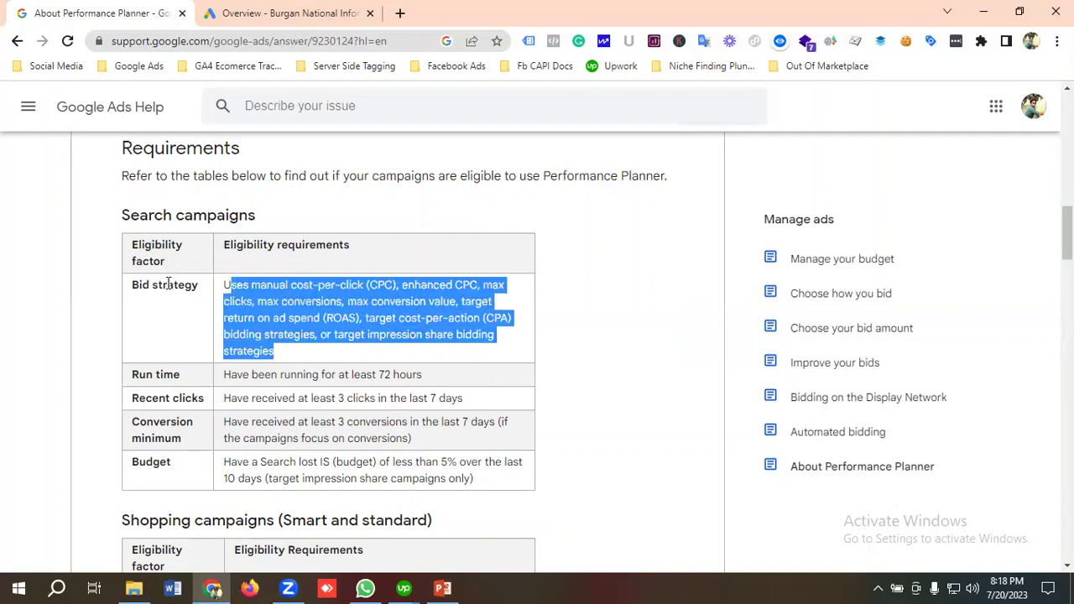
scroll(203, 282, down, 2)
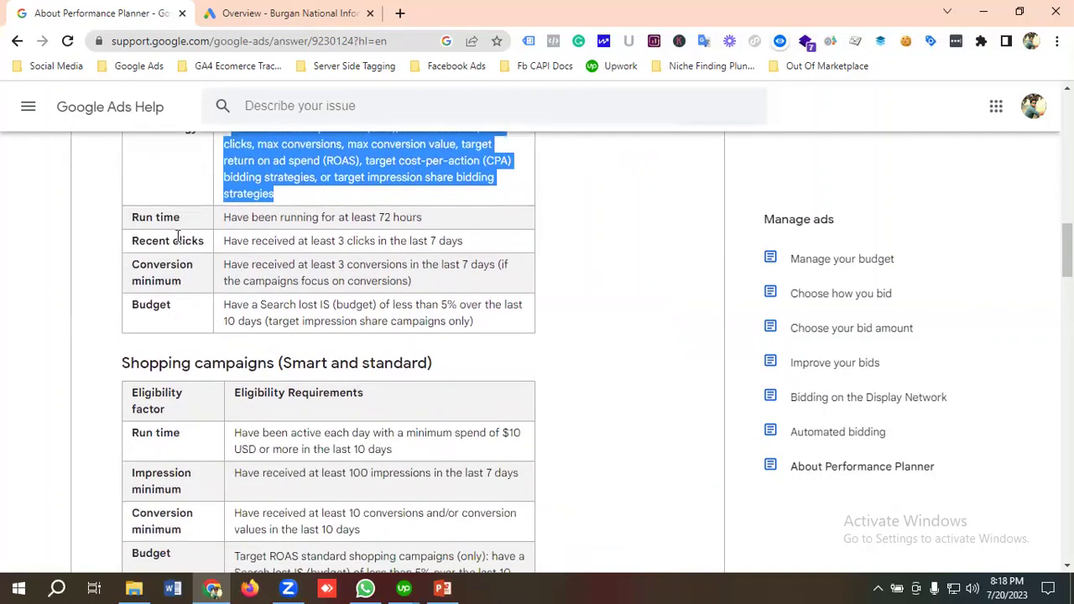
scroll(178, 237, up, 1)
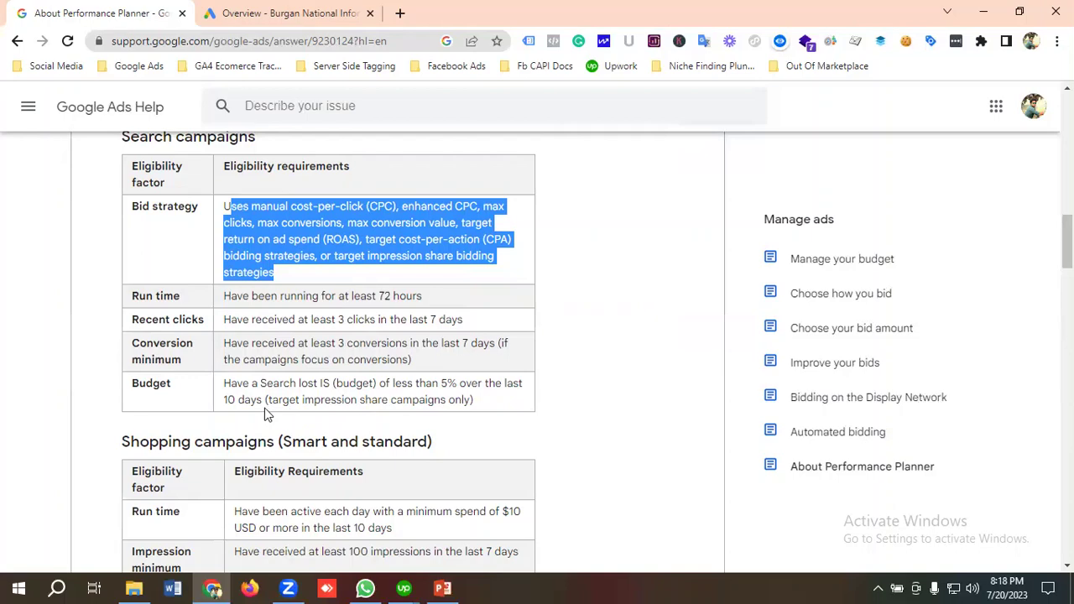
scroll(299, 384, up, 2)
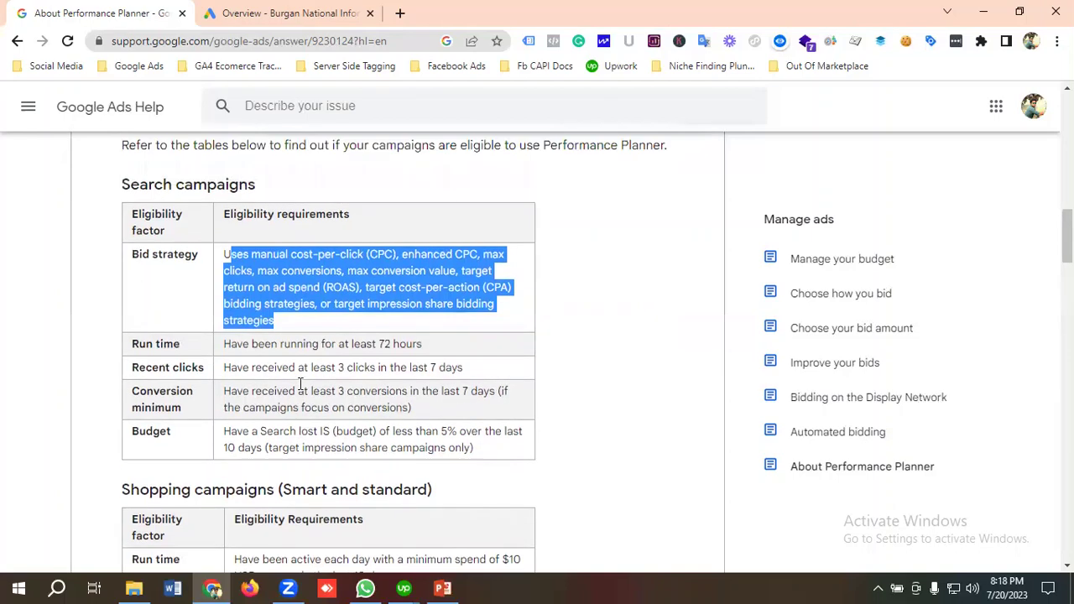
scroll(144, 393, down, 3)
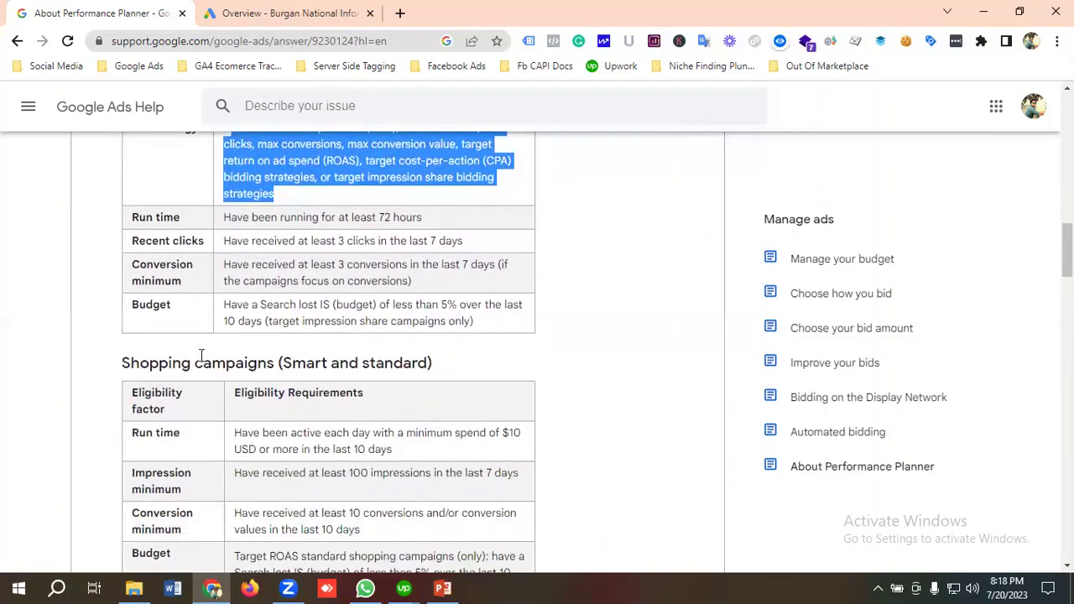
scroll(268, 364, down, 2)
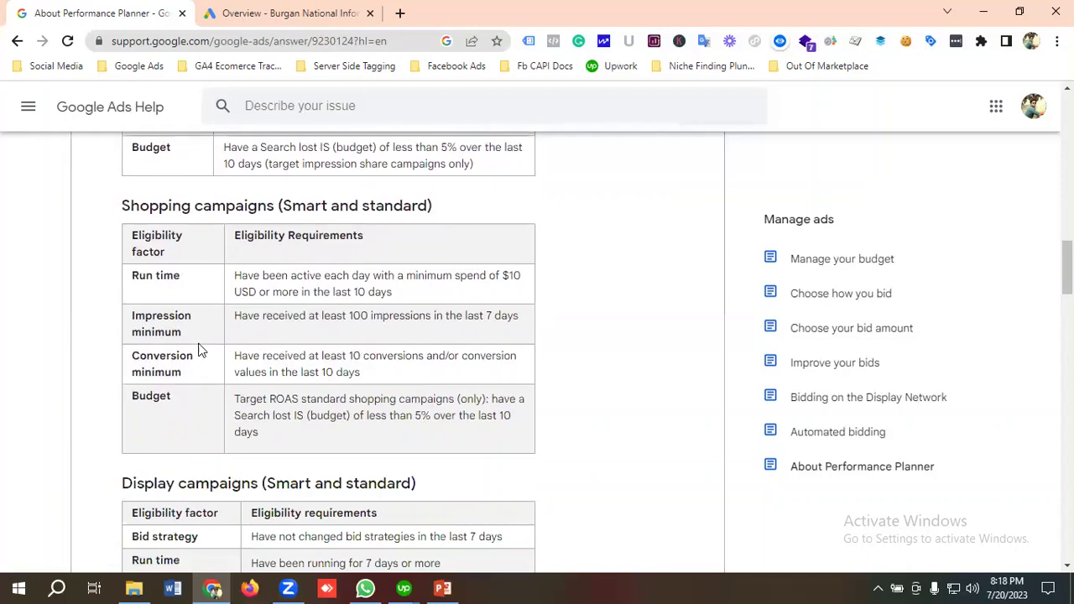
scroll(206, 349, up, 1)
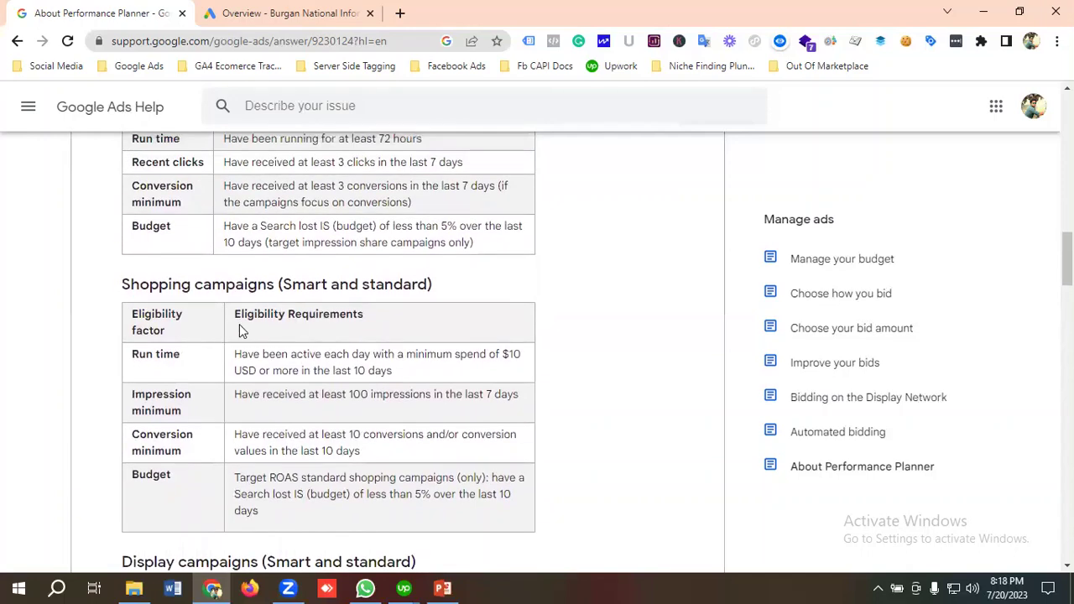
scroll(314, 332, up, 1)
scroll(251, 361, up, 2)
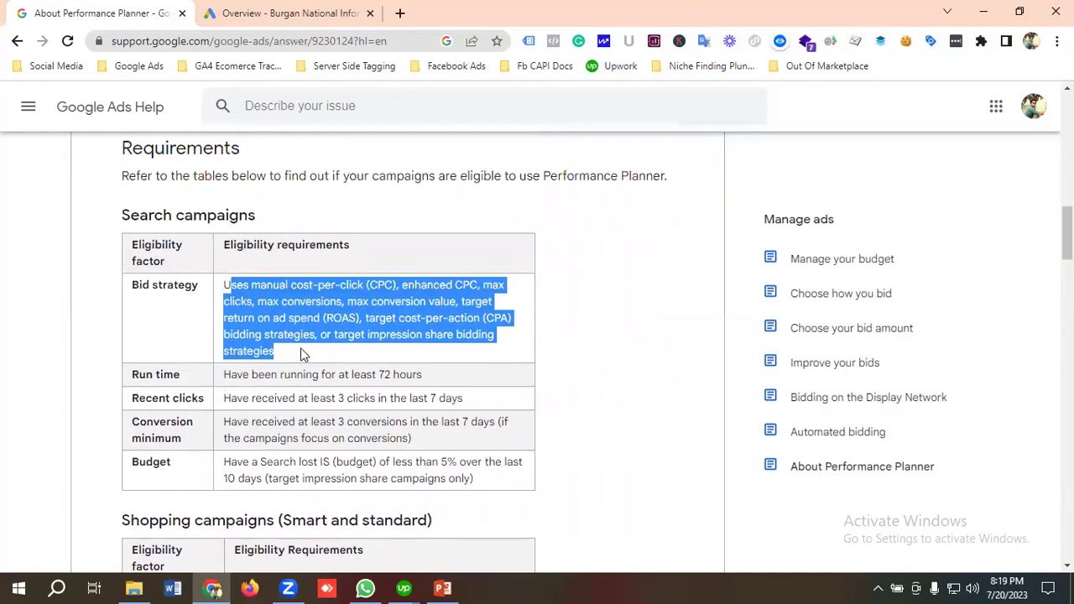
scroll(294, 347, up, 1)
scroll(287, 341, down, 3)
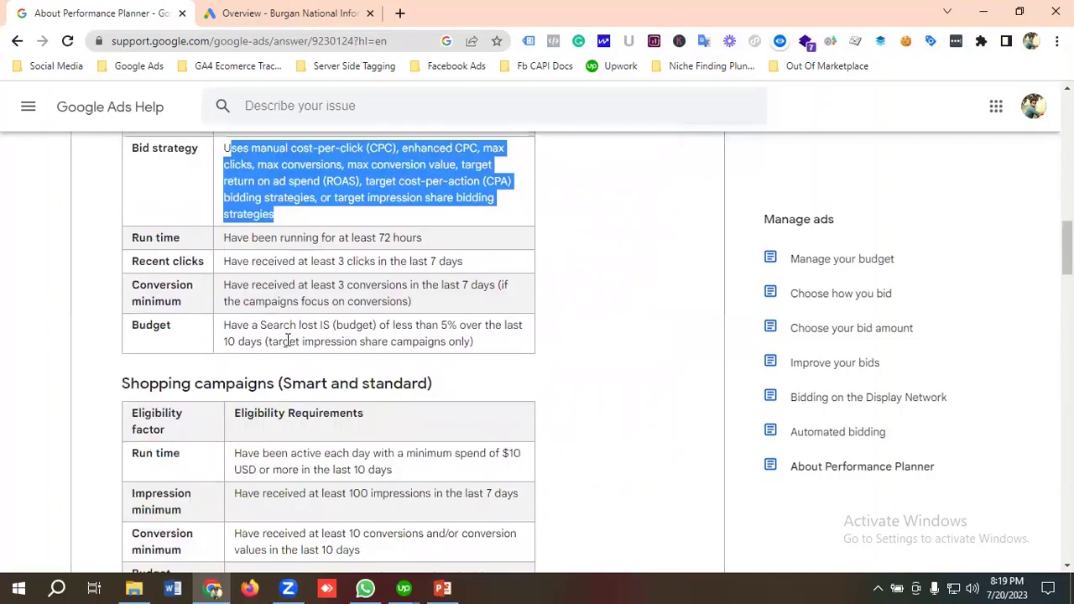
scroll(287, 341, down, 12)
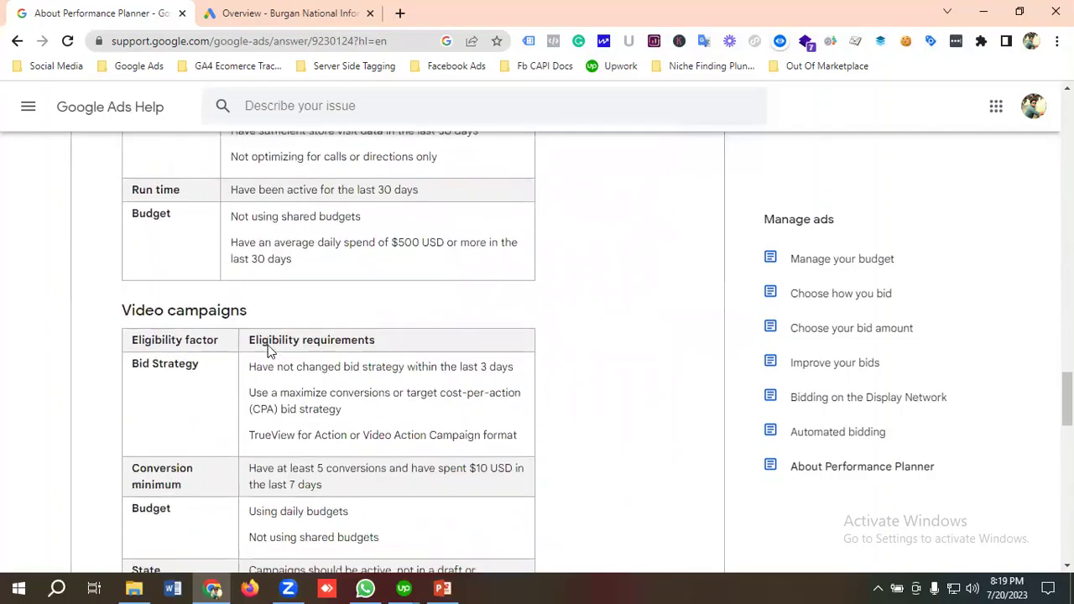
scroll(269, 351, down, 10)
scroll(268, 350, up, 9)
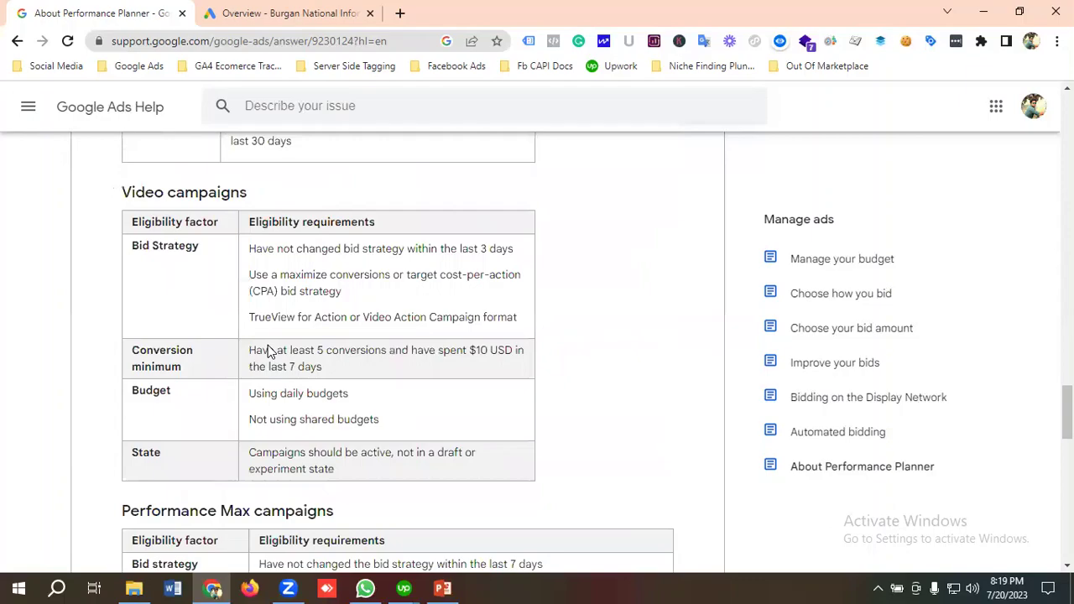
scroll(268, 351, up, 14)
scroll(268, 345, up, 10)
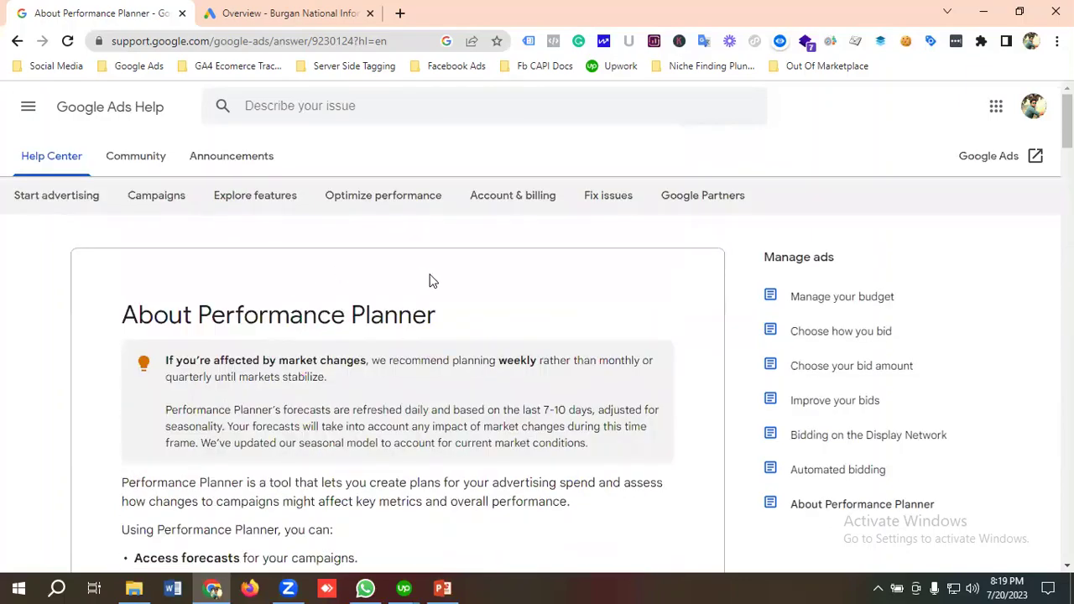
click(250, 41)
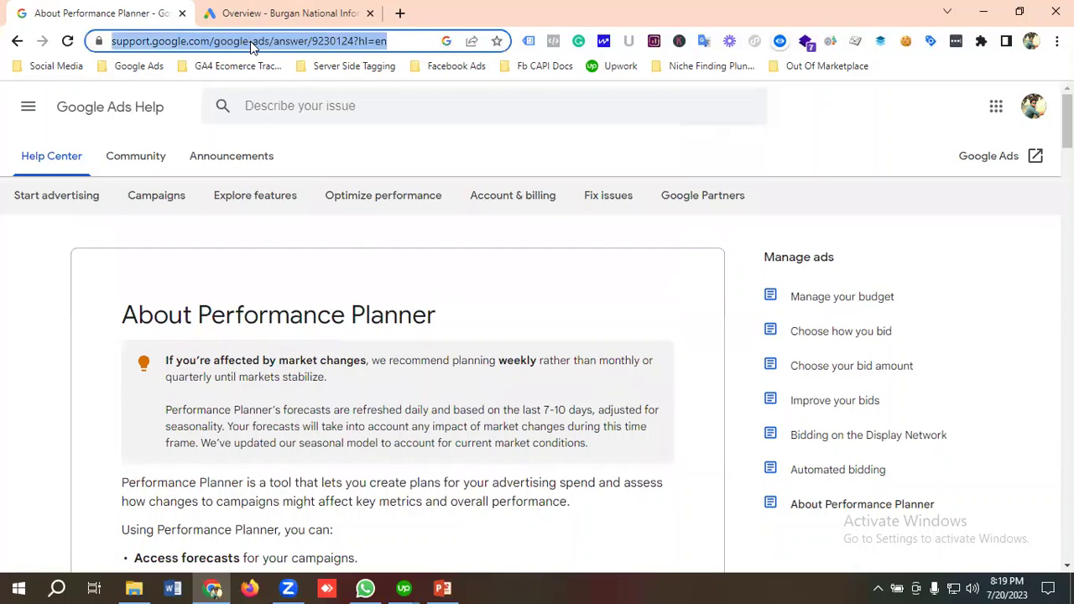
click(515, 303)
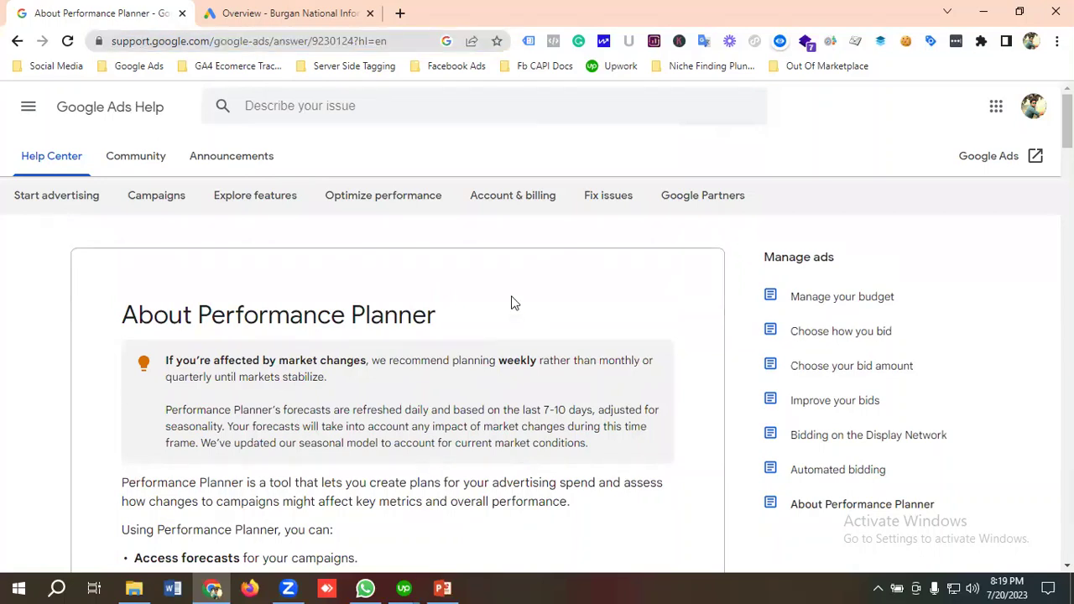
Step: From the Google Ads account, go to Tools and settings > Planning > Performance Planner
click(304, 15)
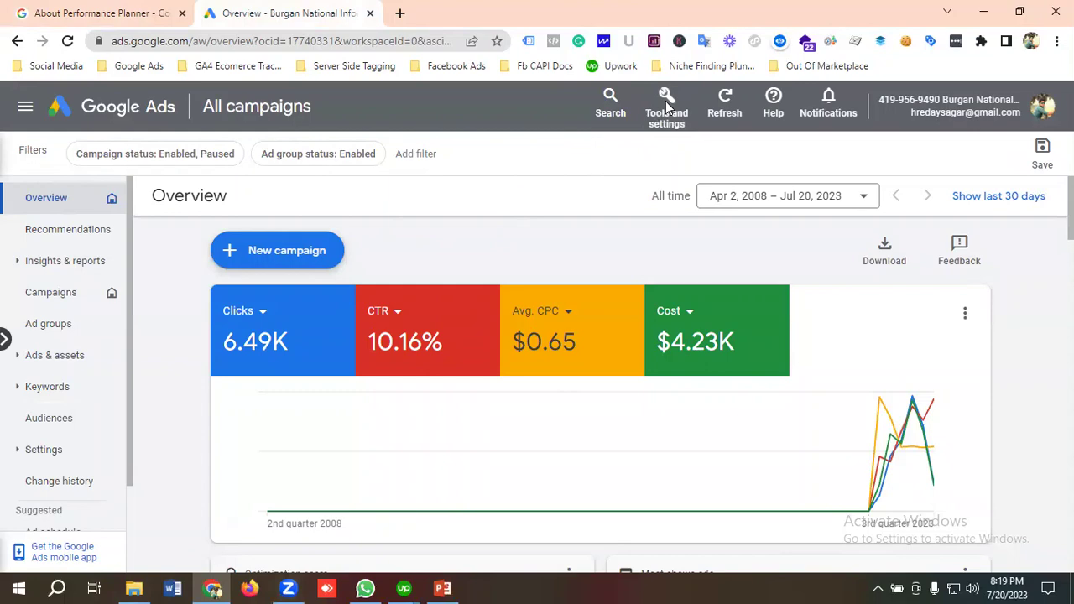
click(667, 106)
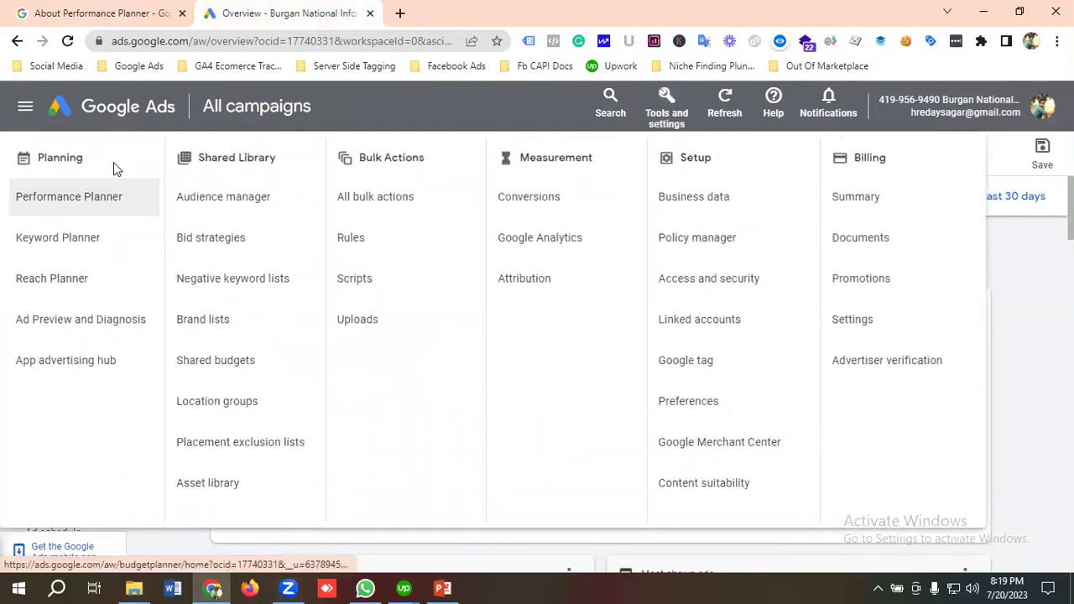
click(84, 206)
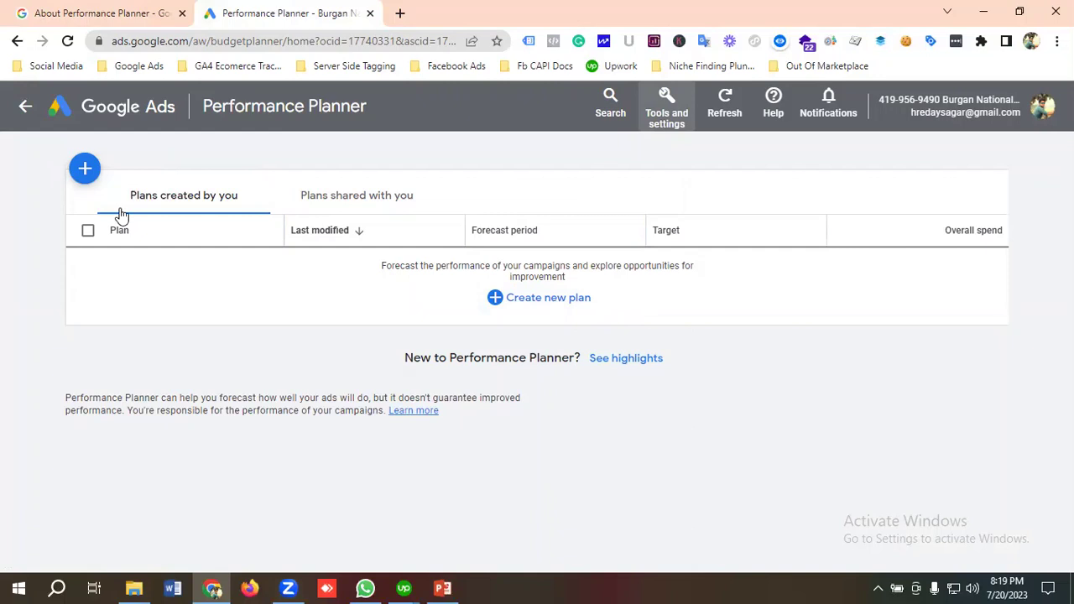
Step: Start a new plan with the forecast period set to Next month (Aug 1–31, 2023)
click(85, 169)
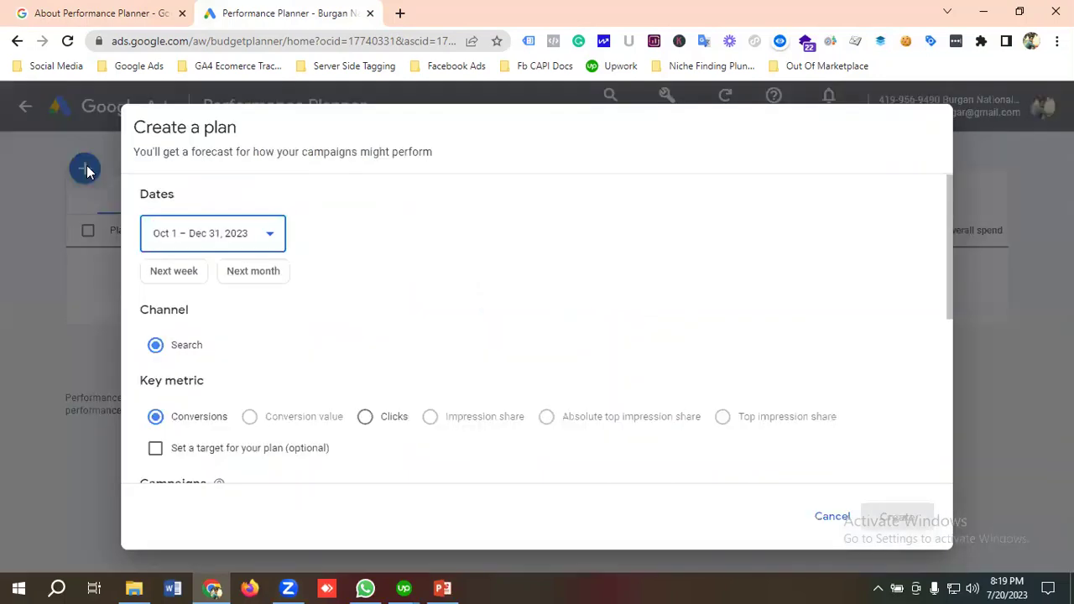
click(211, 241)
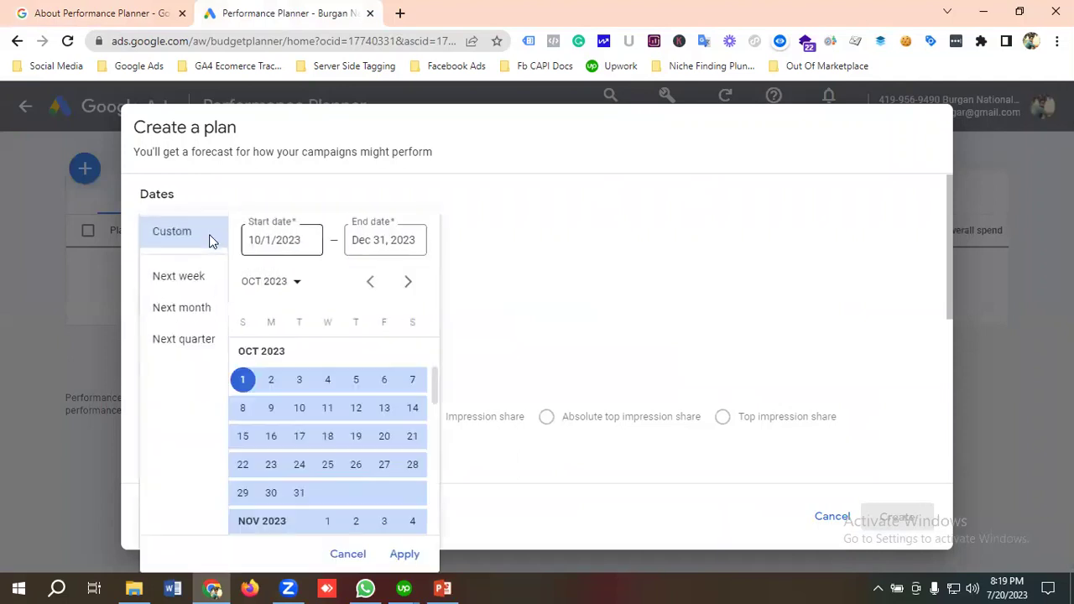
click(192, 310)
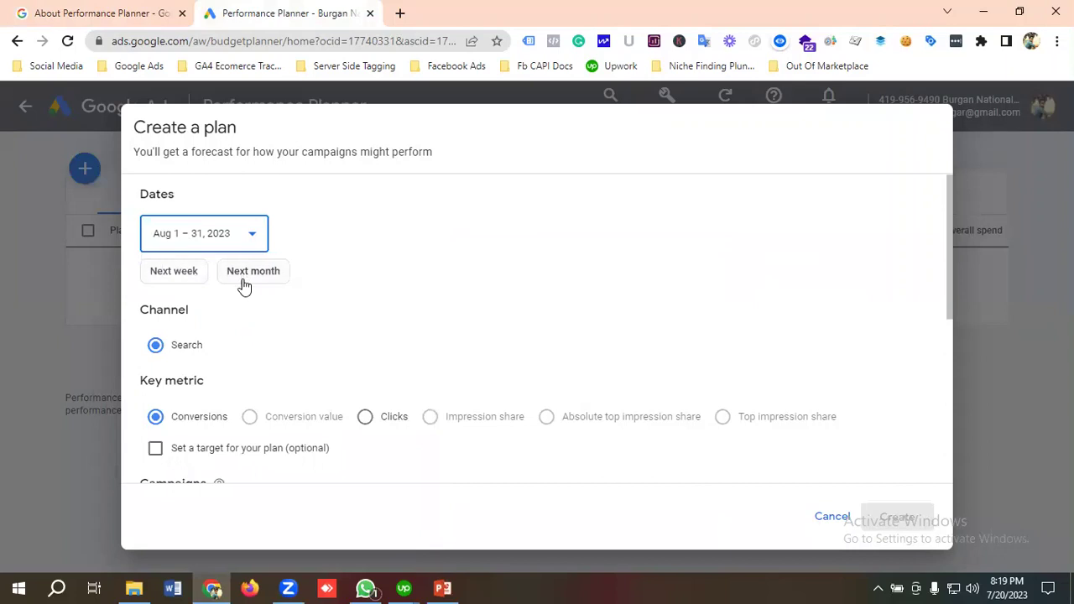
Step: Include the Mystrox Arabic Lead, Leads Campaign 2 English, and Arabic High CTR campaigns
scroll(225, 299, down, 1)
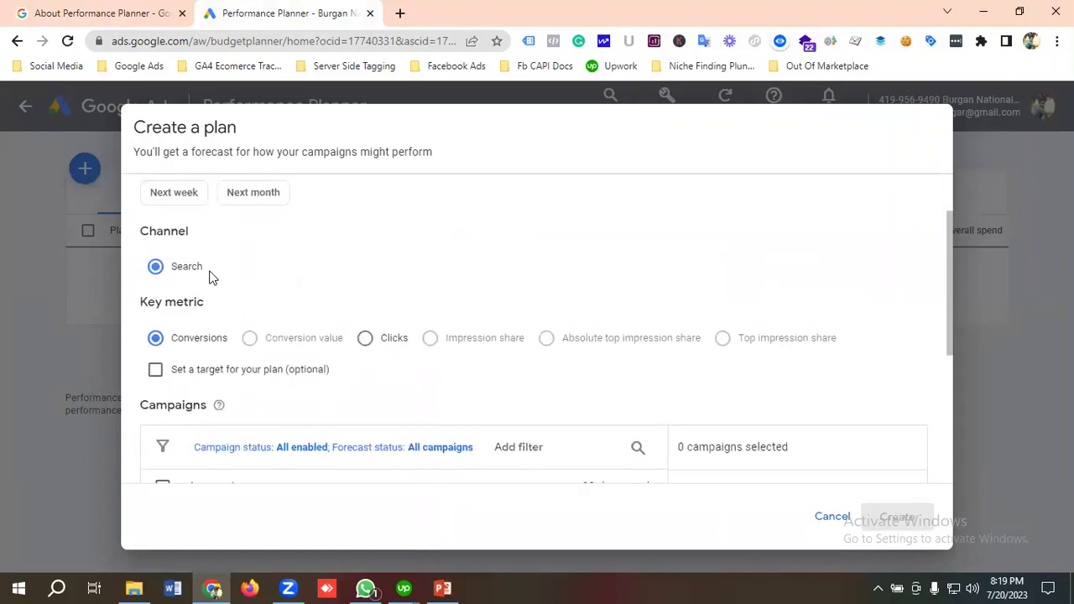
scroll(218, 281, down, 1)
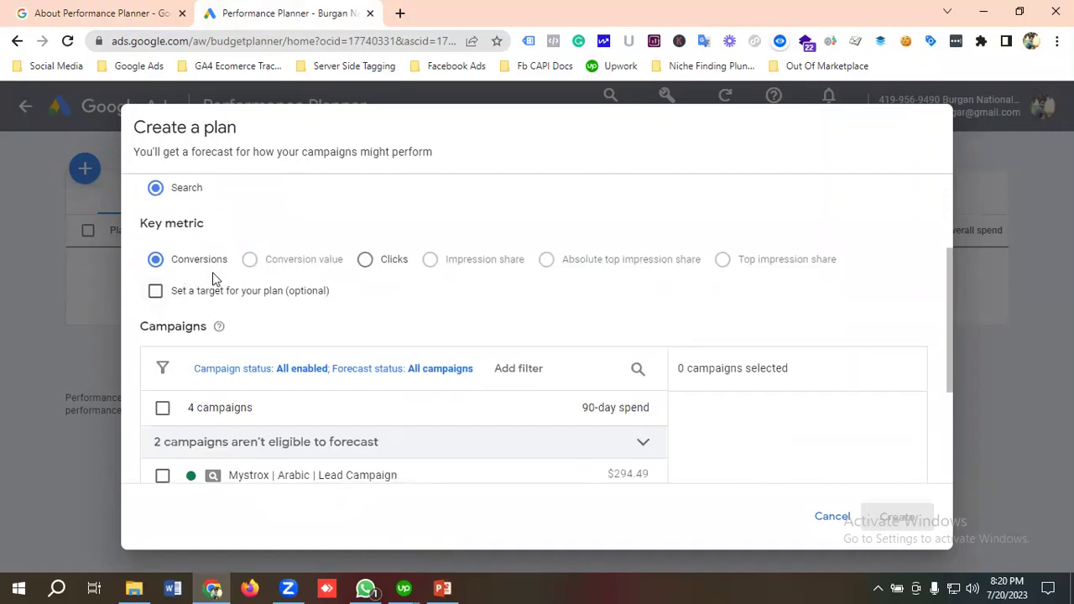
scroll(269, 283, down, 2)
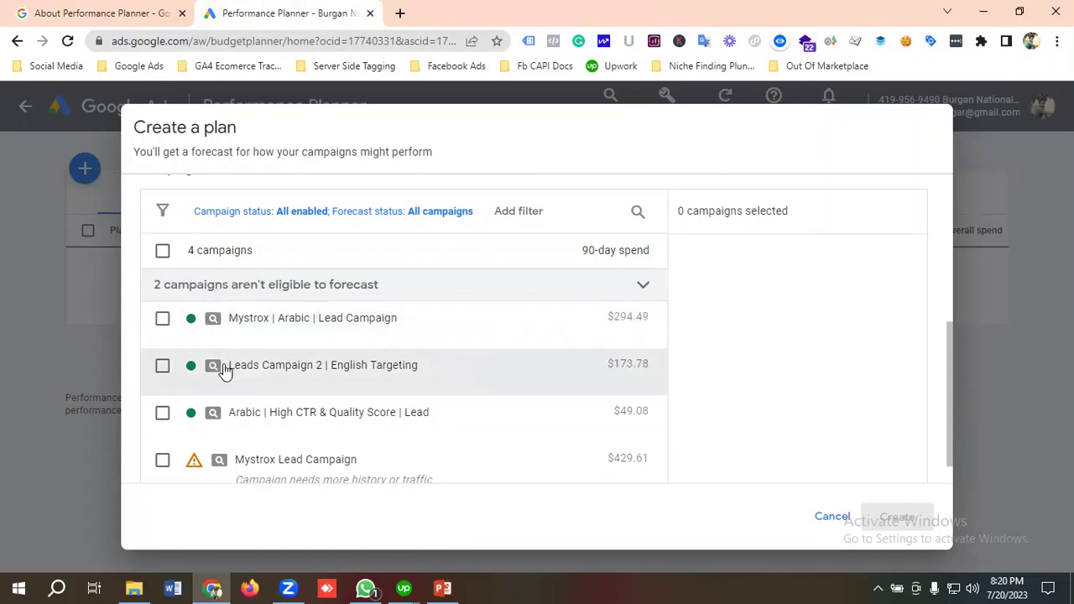
click(162, 318)
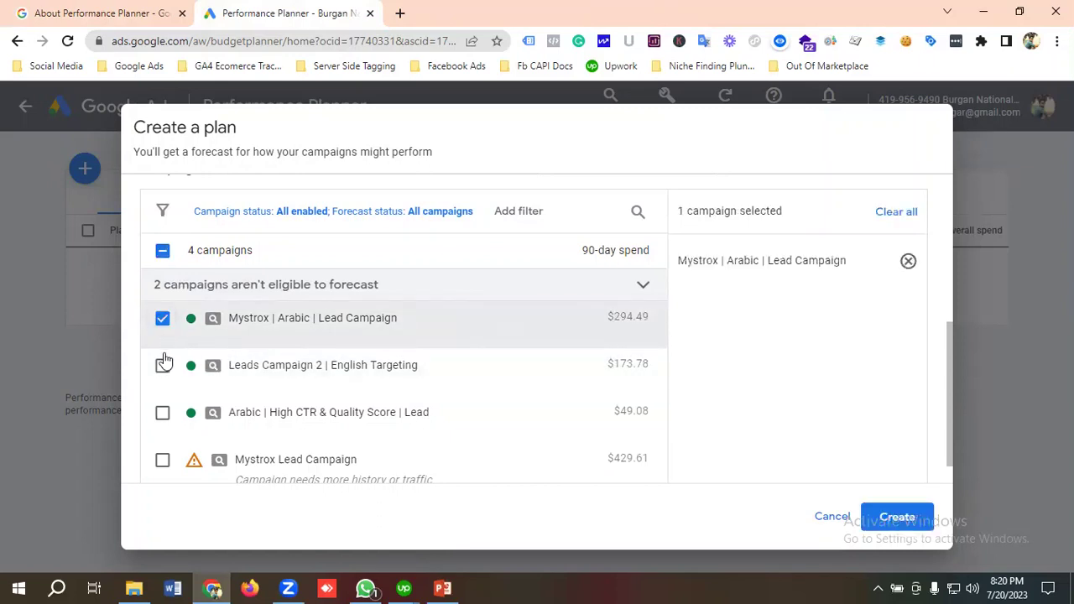
click(162, 365)
click(163, 411)
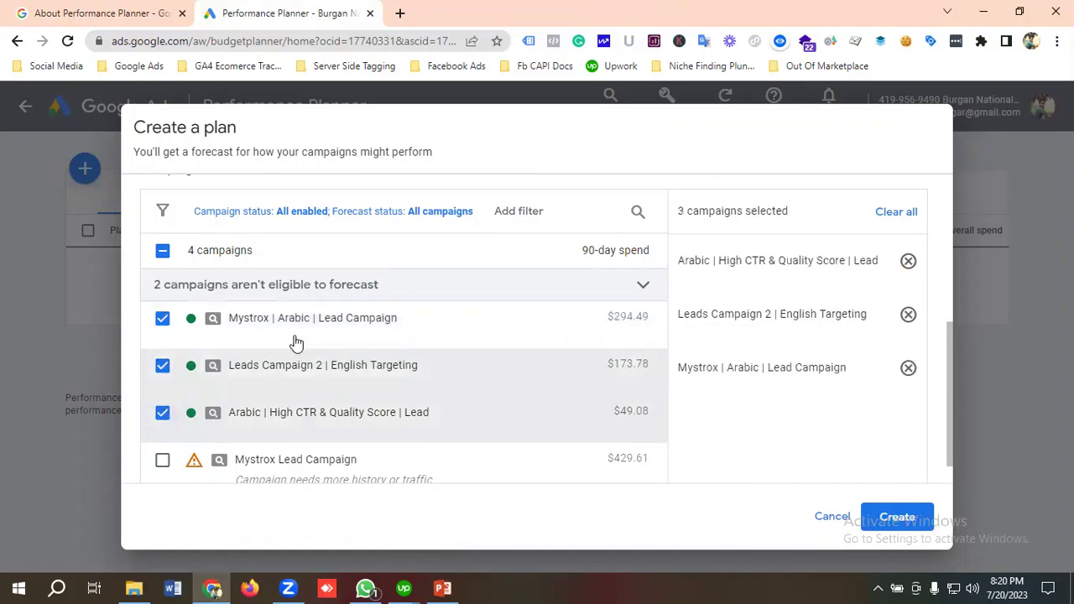
Step: Create the plan and rename it 'Next Month Performance', correcting the 'Performace' typo
click(900, 518)
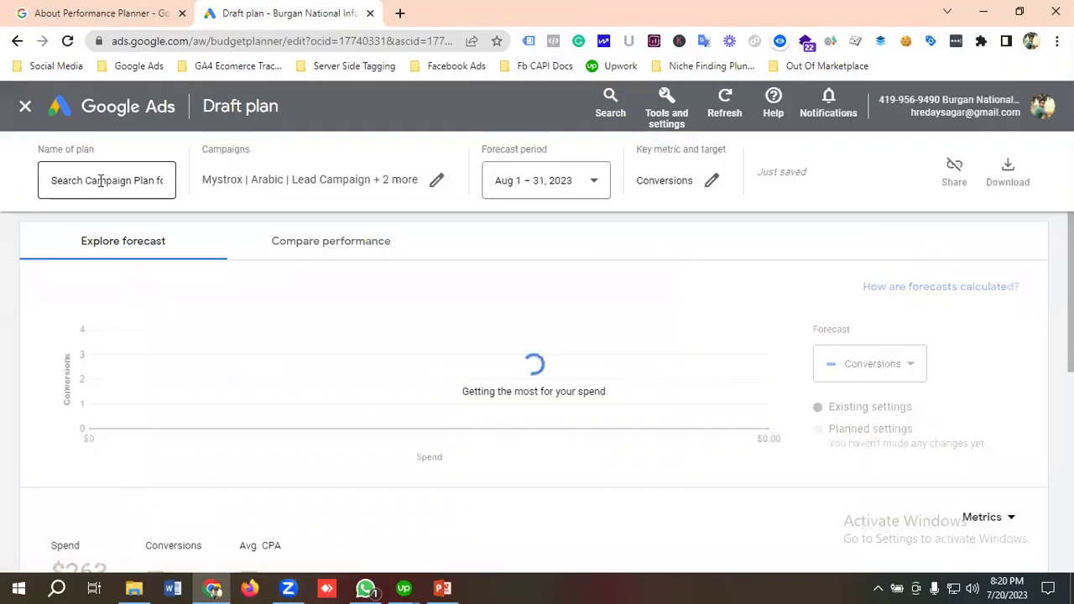
click(101, 181)
key(ctrl+a)
key(BackSpace)
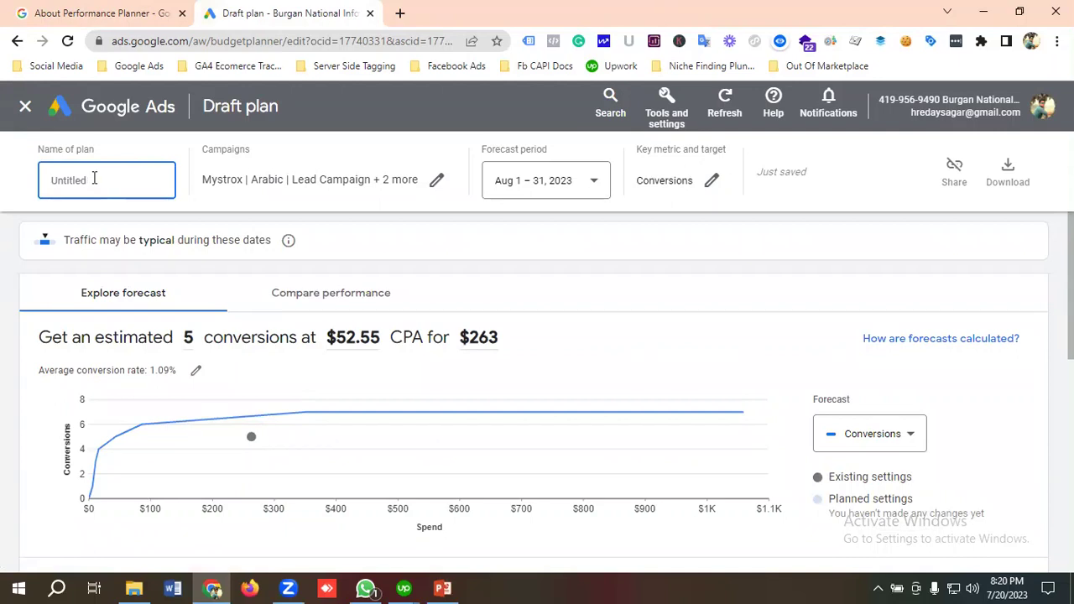
text(Next Month Performace)
double_click(131, 180)
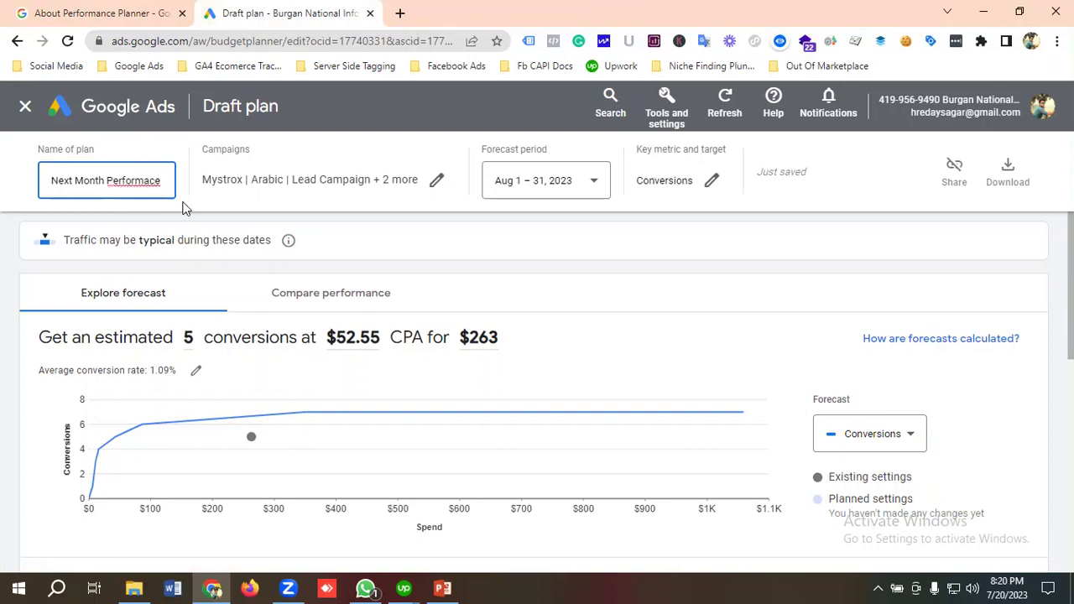
right_click(143, 188)
click(186, 191)
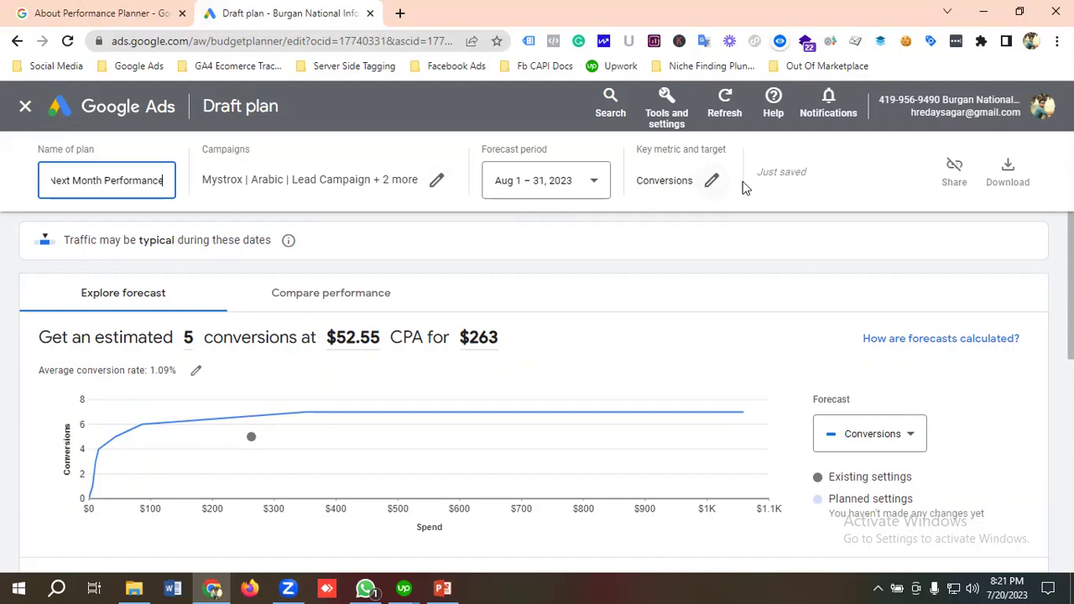
scroll(344, 260, down, 1)
scroll(353, 266, up, 1)
scroll(515, 344, down, 1)
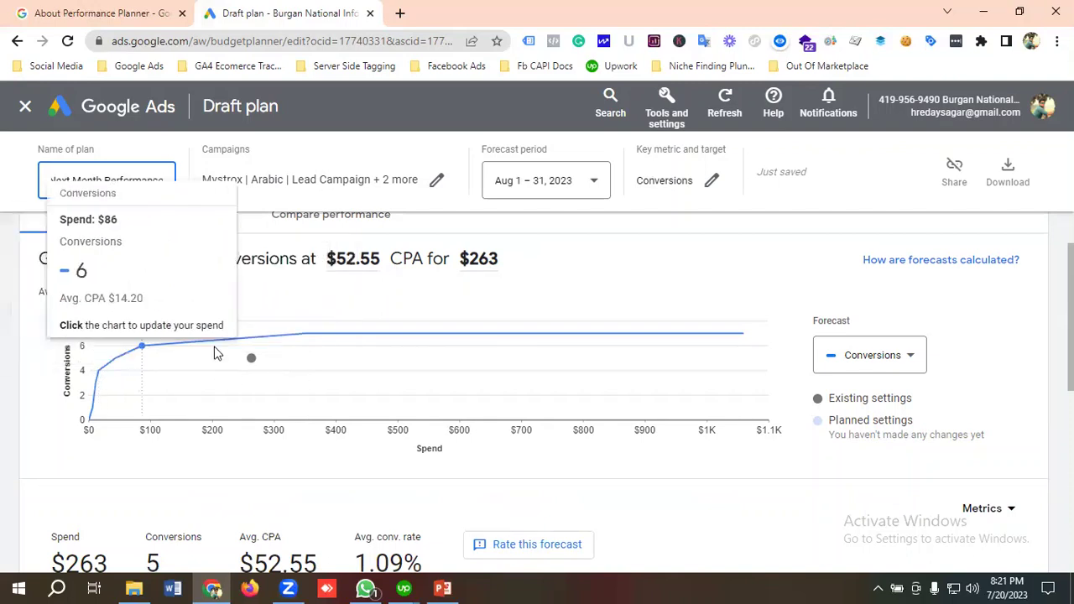
scroll(257, 383, down, 1)
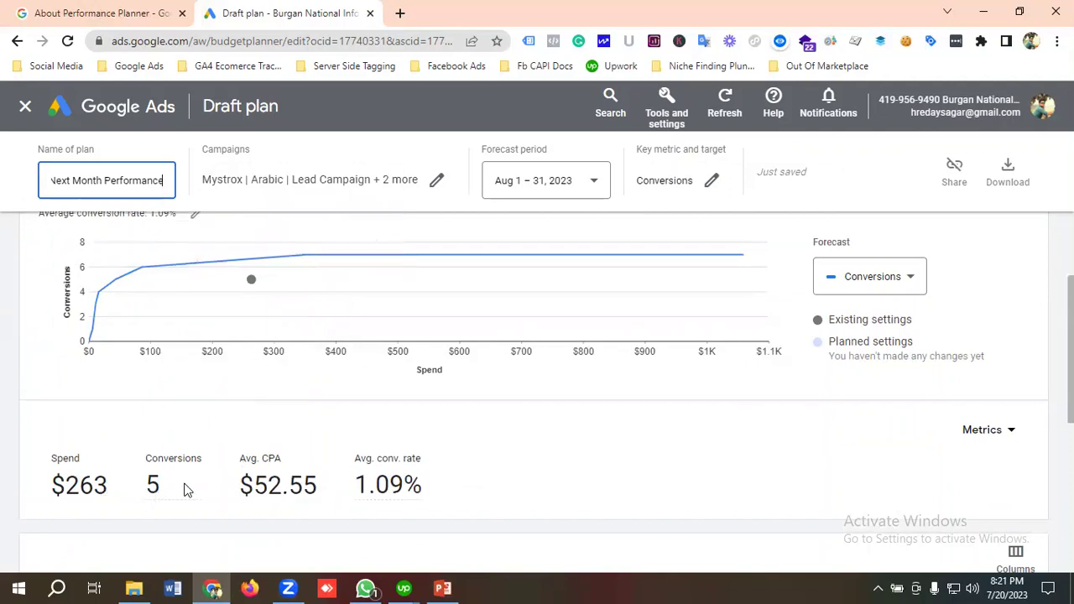
mouse_move(209, 493)
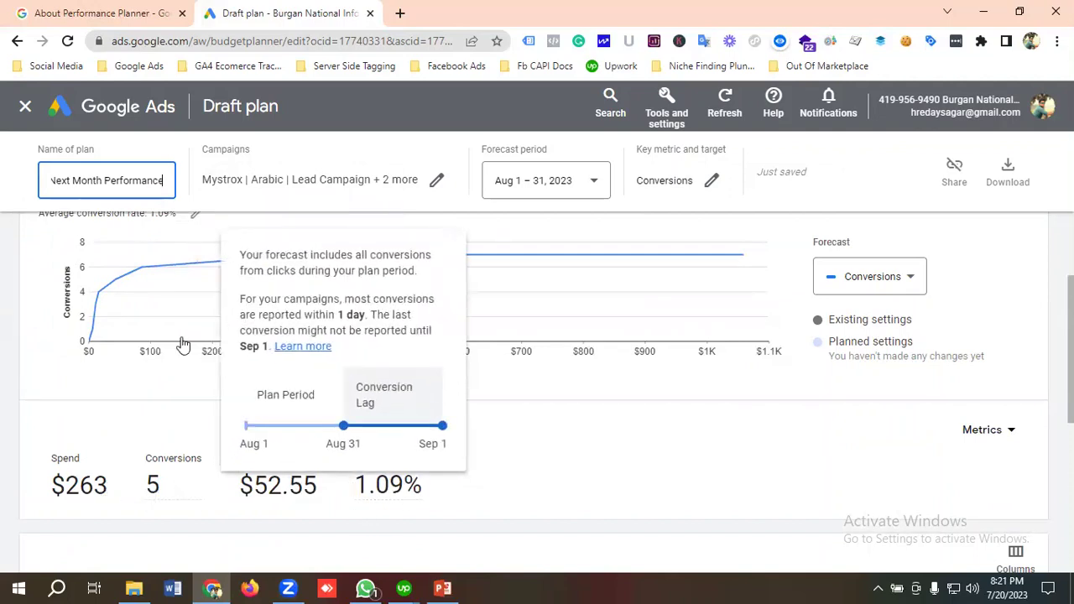
click(71, 429)
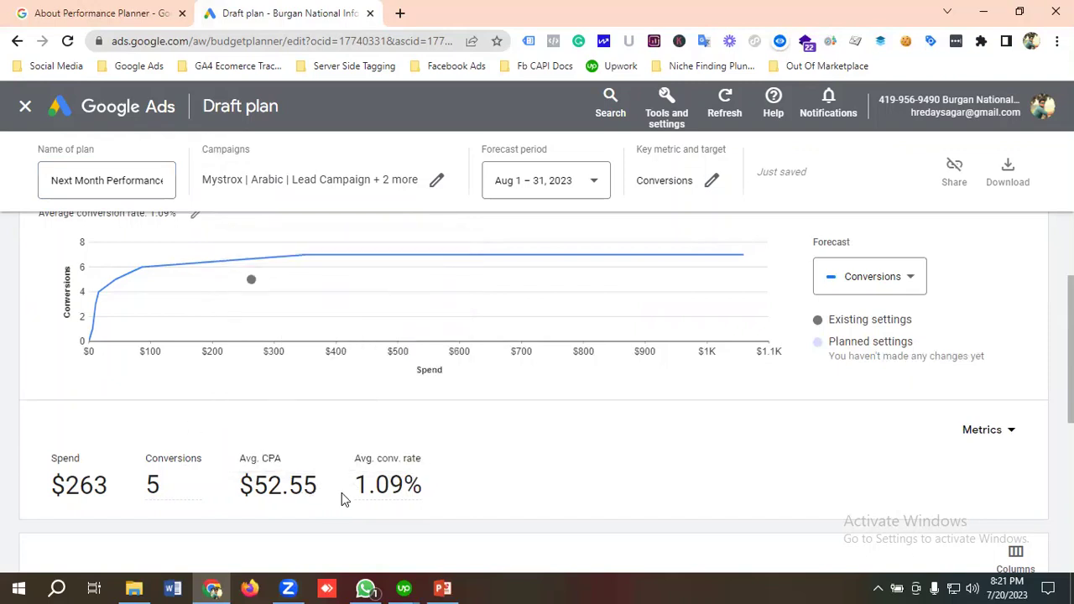
mouse_move(341, 493)
scroll(336, 365, up, 2)
scroll(311, 323, down, 6)
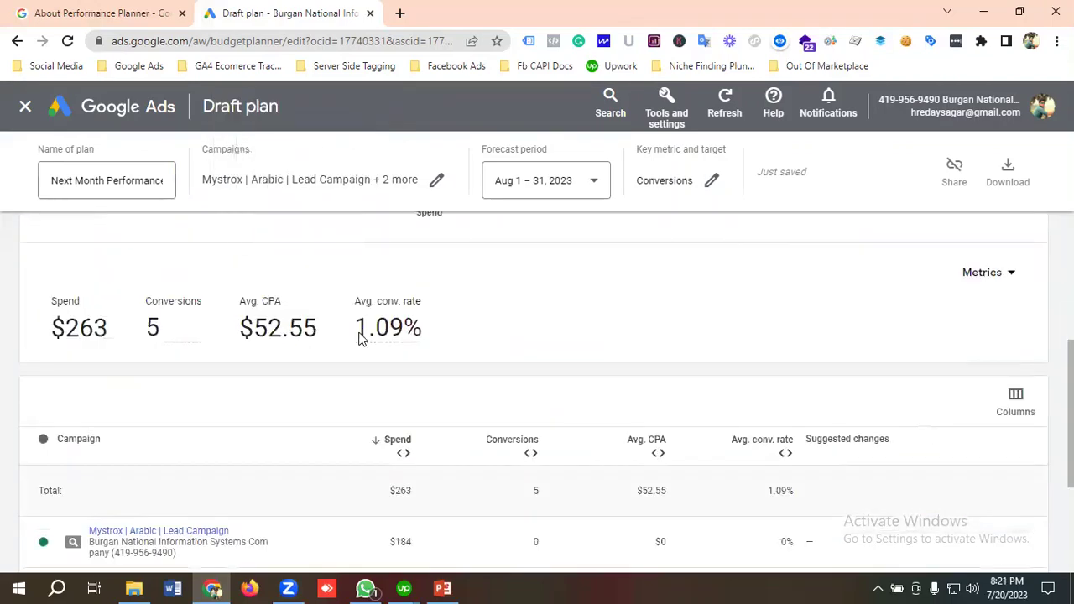
scroll(361, 342, up, 3)
scroll(362, 340, up, 3)
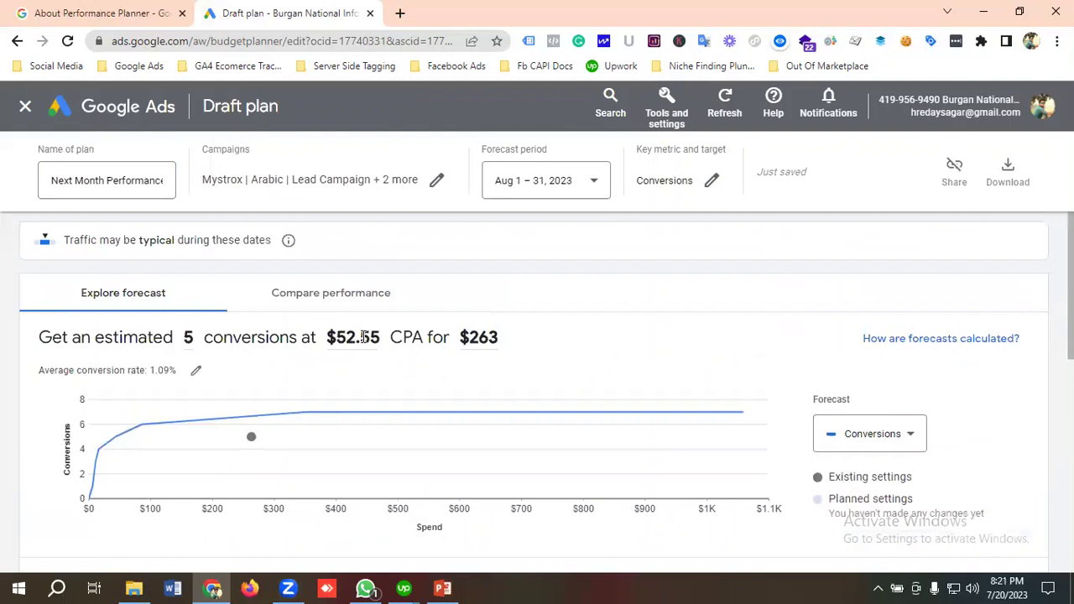